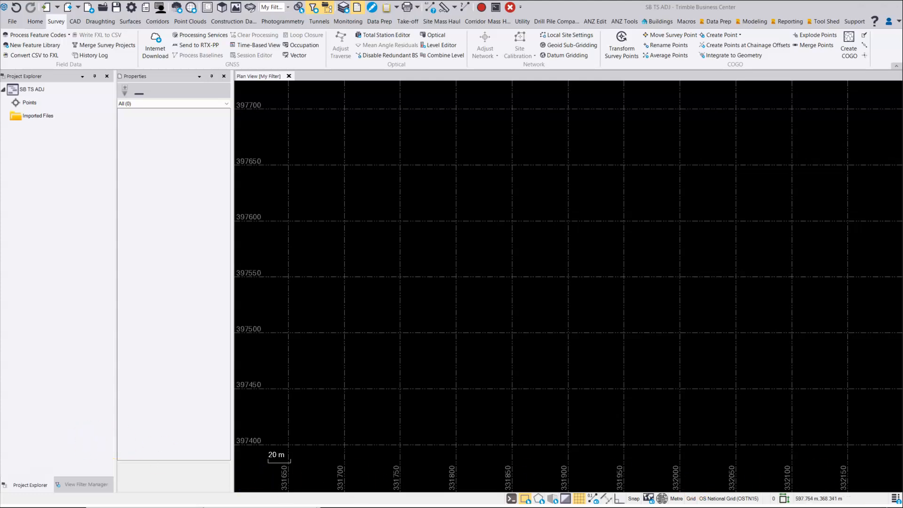
# - Import LOCAL GNSS ADJUSTED GRID.csv from the COORDINATES folder in File Explorer, using the P,E,N,elev,Code (Control) definition
pyautogui.hotkey('alt', 'Tab')
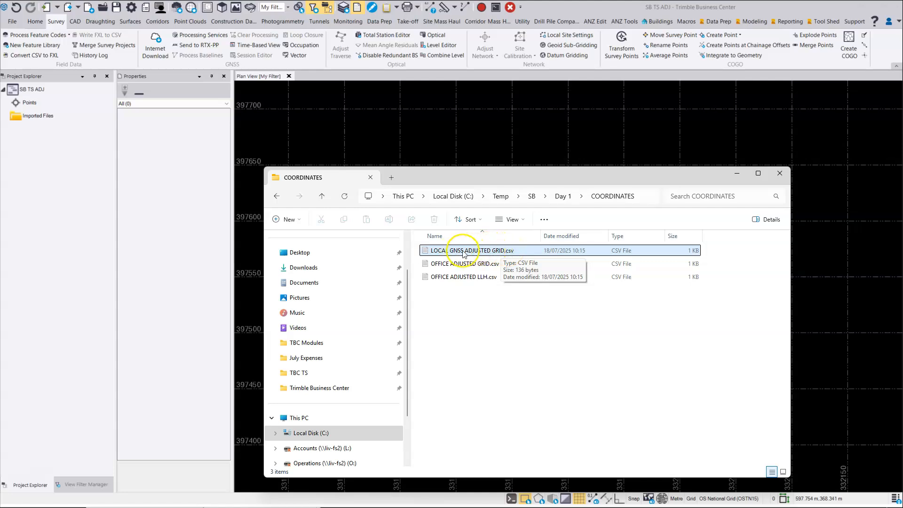
pyautogui.click(493, 252)
pyautogui.moveTo(477, 253); pyautogui.dragTo(799, 268)
pyautogui.click(738, 173)
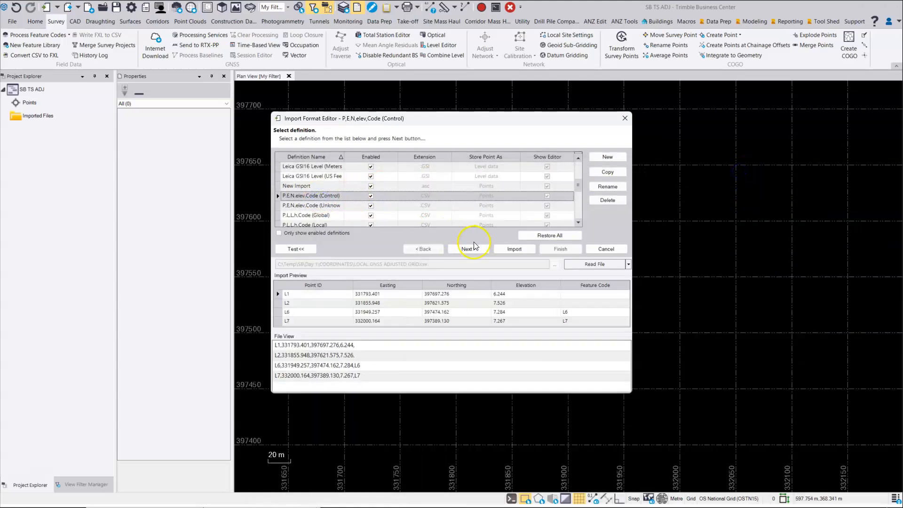
pyautogui.click(510, 250)
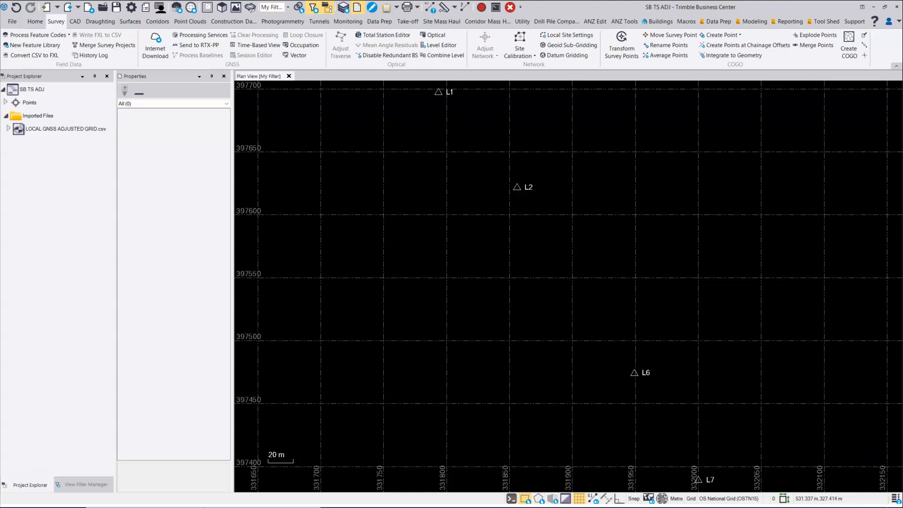
# - Start importing Marina Loop Trav.job into the project from the TS folder under Day 1\LAKESIDE ADJ DATA in File Explorer
pyautogui.hotkey('alt', 'Tab')
pyautogui.click(563, 198)
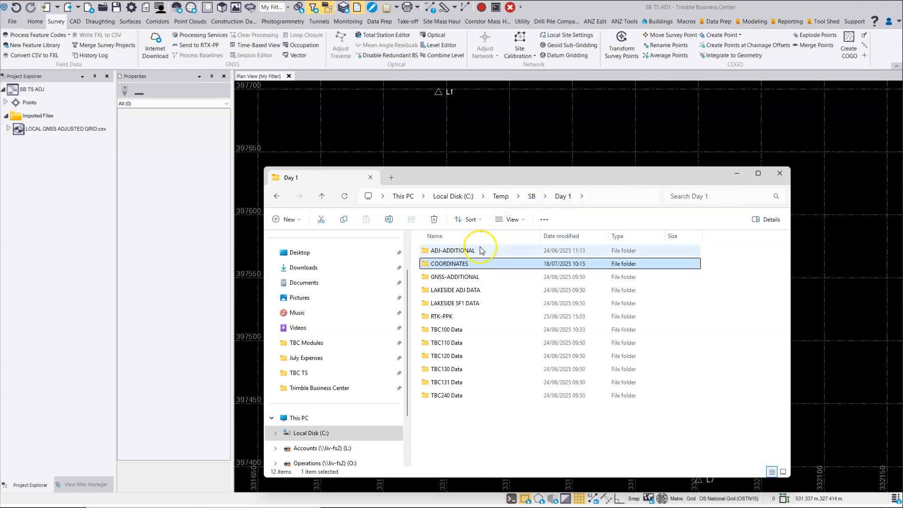
pyautogui.doubleClick(450, 289)
pyautogui.doubleClick(446, 277)
pyautogui.click(476, 252)
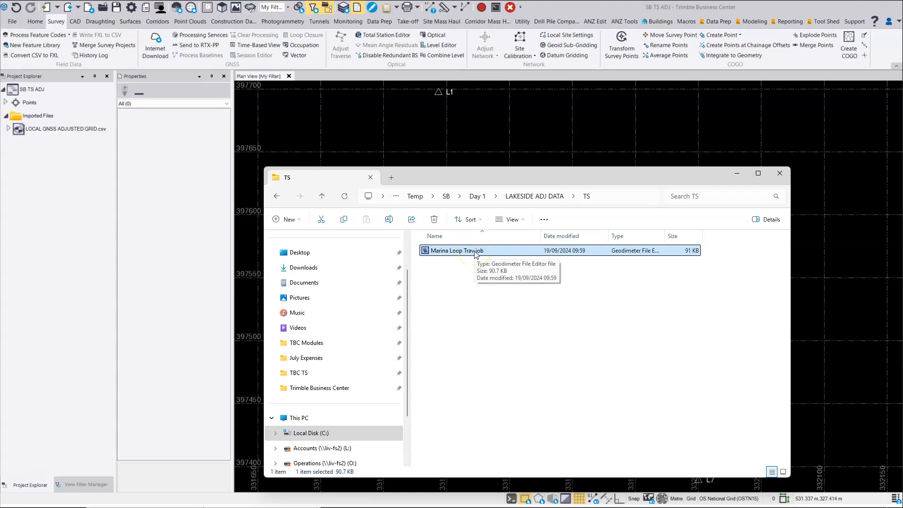
pyautogui.moveTo(472, 254); pyautogui.dragTo(847, 289)
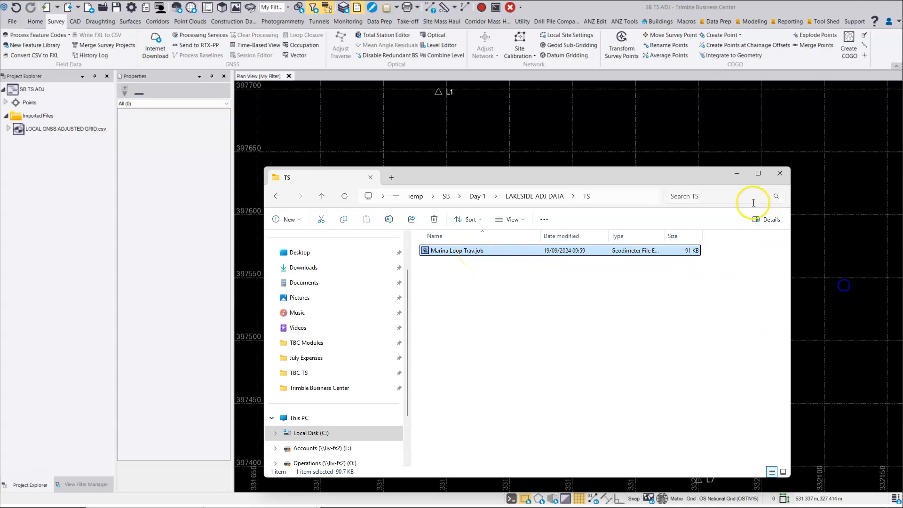
pyautogui.click(738, 175)
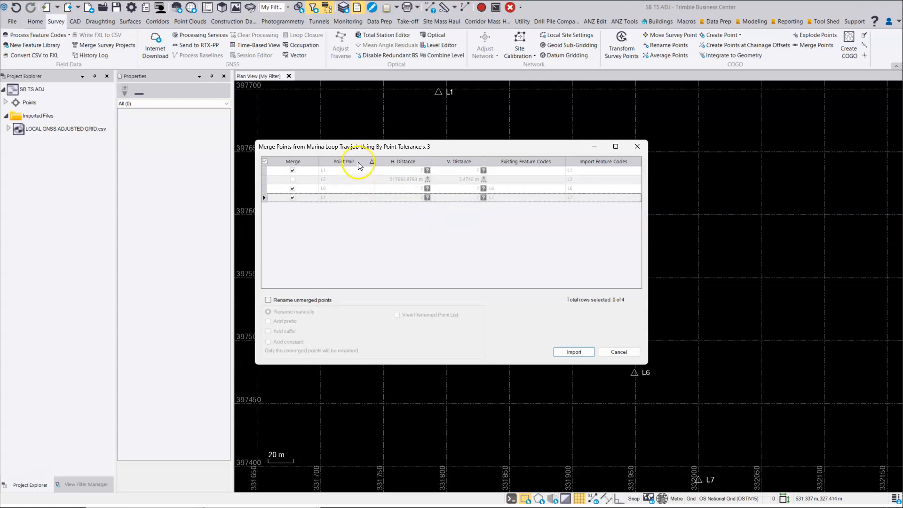
# - Include point pair L2 in the merge with L1, L6 and L7, and complete the Marina Loop Trav.job import
pyautogui.moveTo(331, 147); pyautogui.dragTo(368, 167)
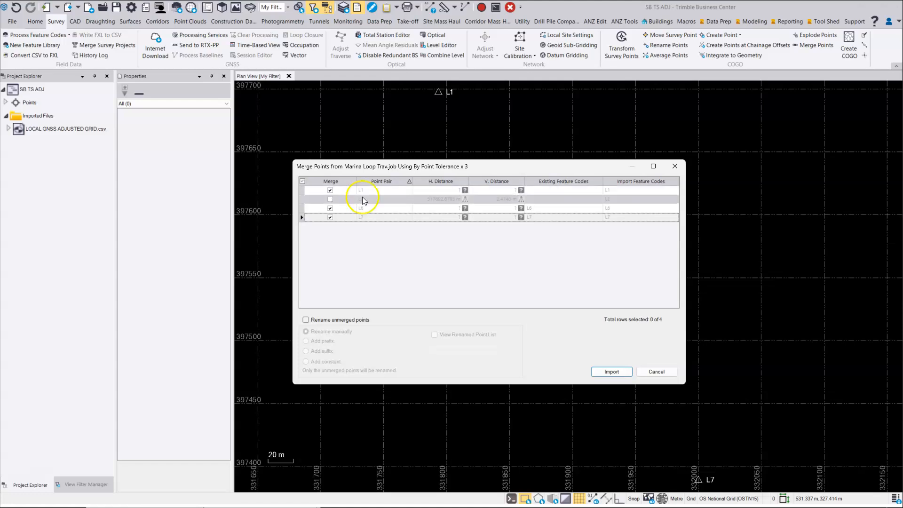
pyautogui.moveTo(518, 167); pyautogui.dragTo(559, 235)
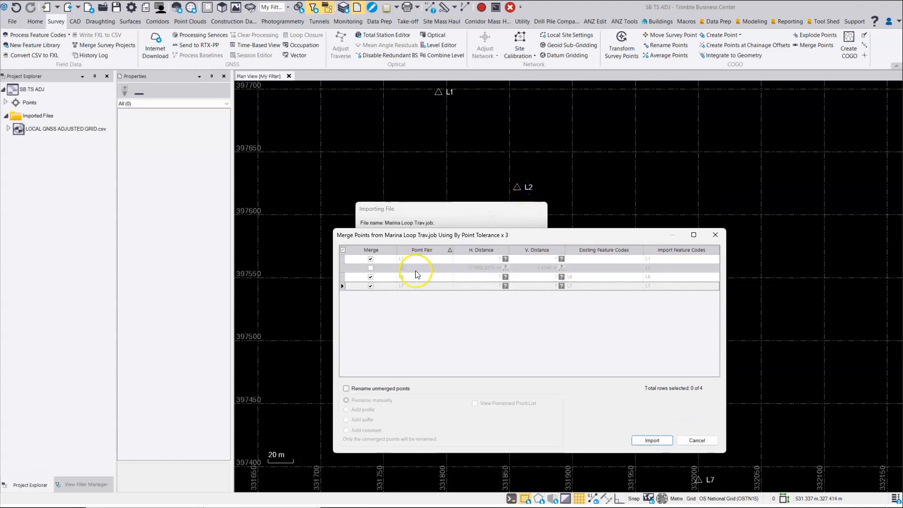
pyautogui.click(371, 268)
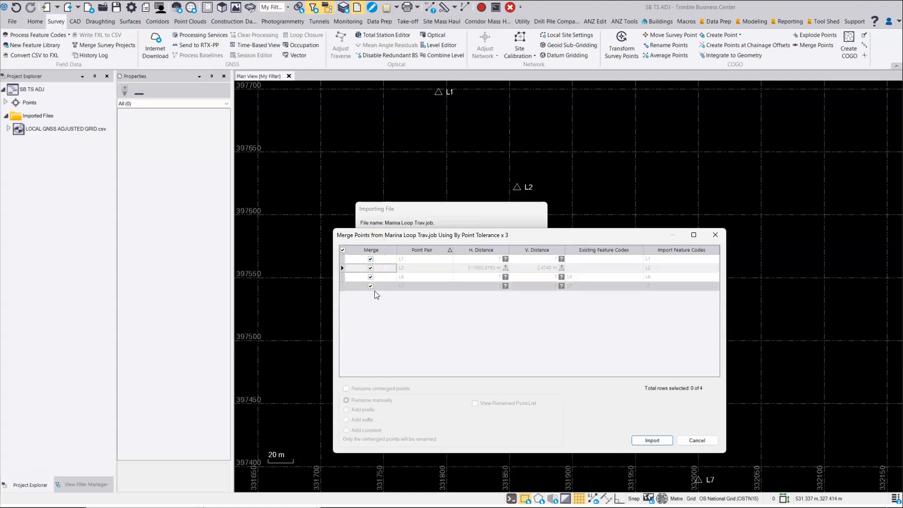
pyautogui.click(392, 297)
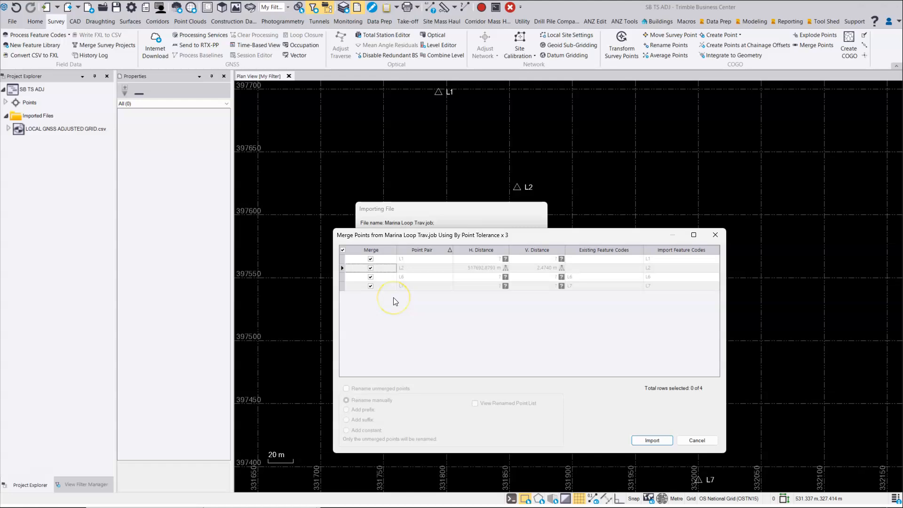
pyautogui.click(509, 345)
pyautogui.click(647, 441)
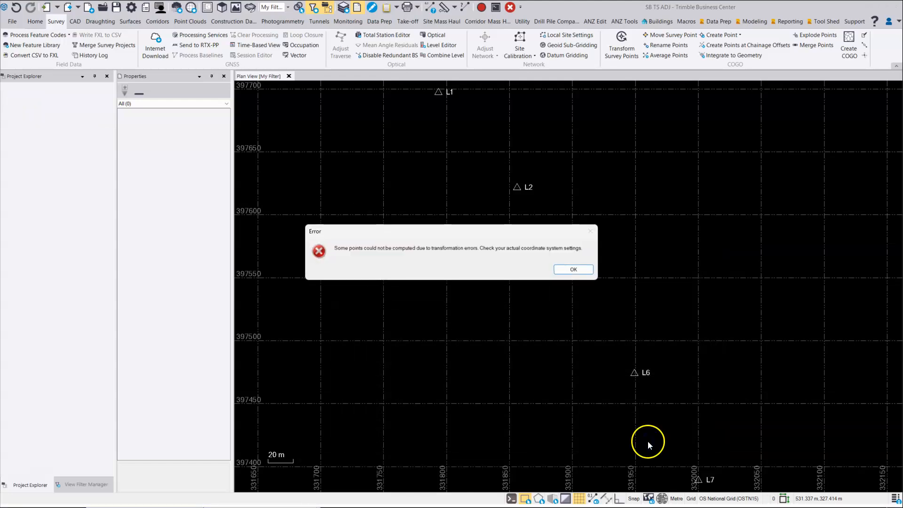
pyautogui.click(575, 270)
pyautogui.click(569, 301)
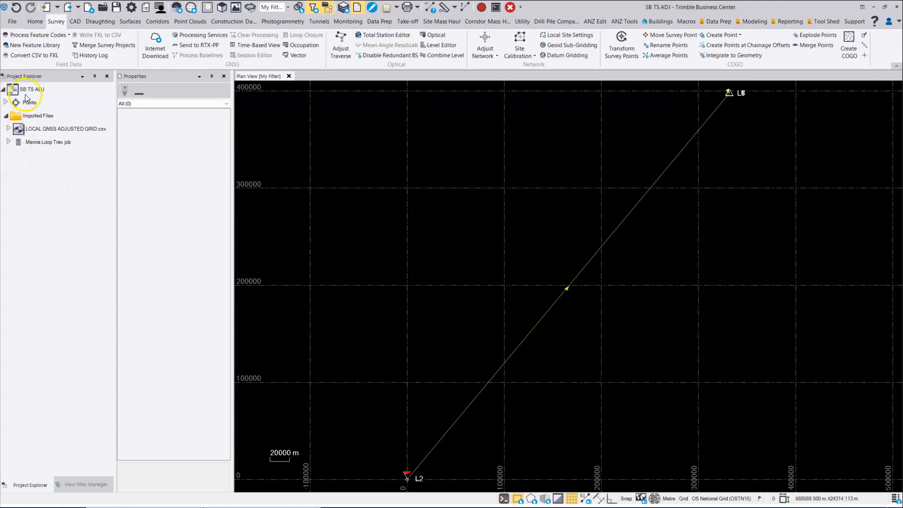
# - Examine the L2 coordinates and the L2-L1 azimuth of station setup L2 (S10) in the imported Marina Loop Trav.job
pyautogui.click(9, 142)
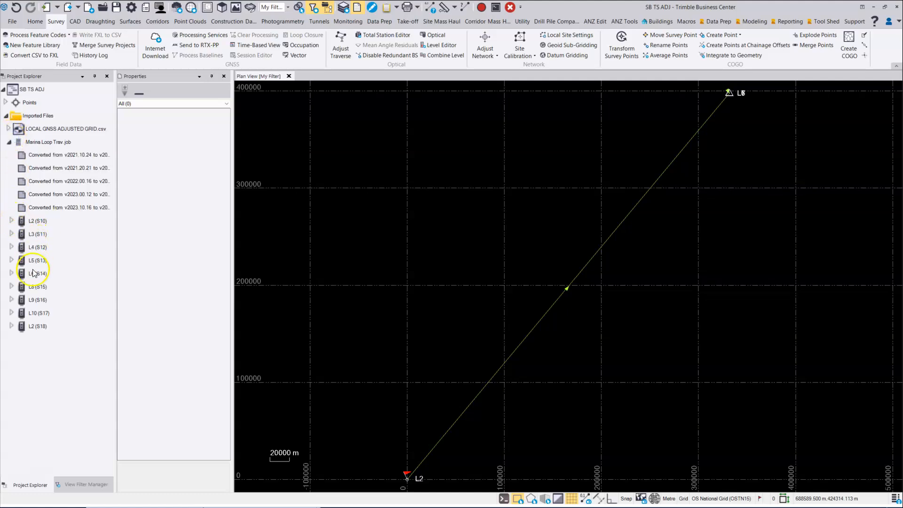
pyautogui.click(12, 221)
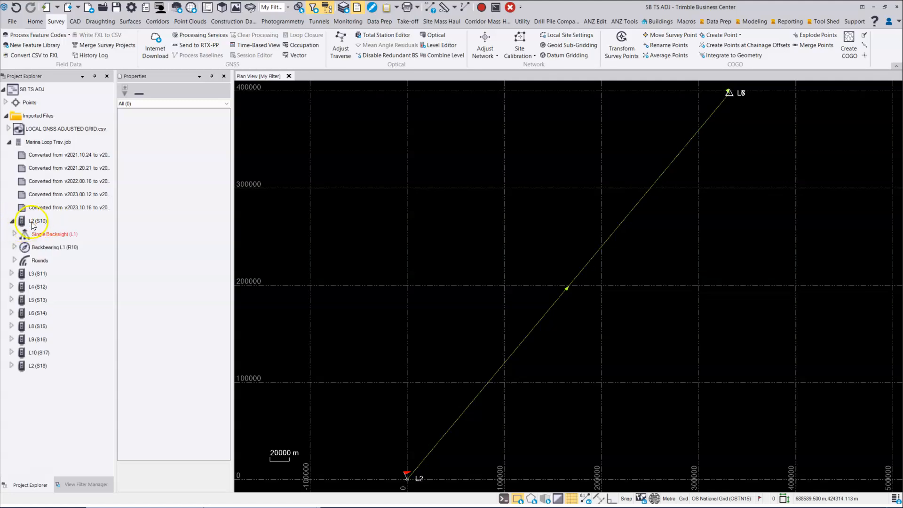
pyautogui.click(14, 233)
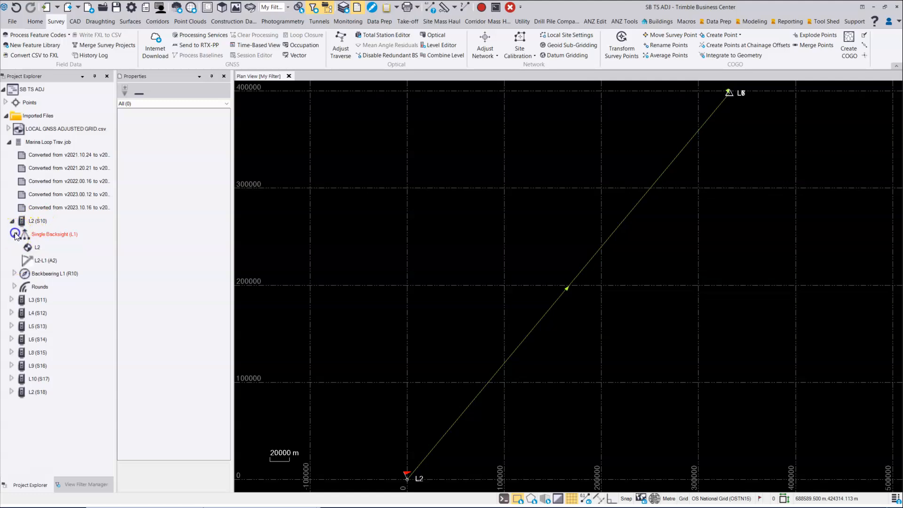
pyautogui.click(42, 249)
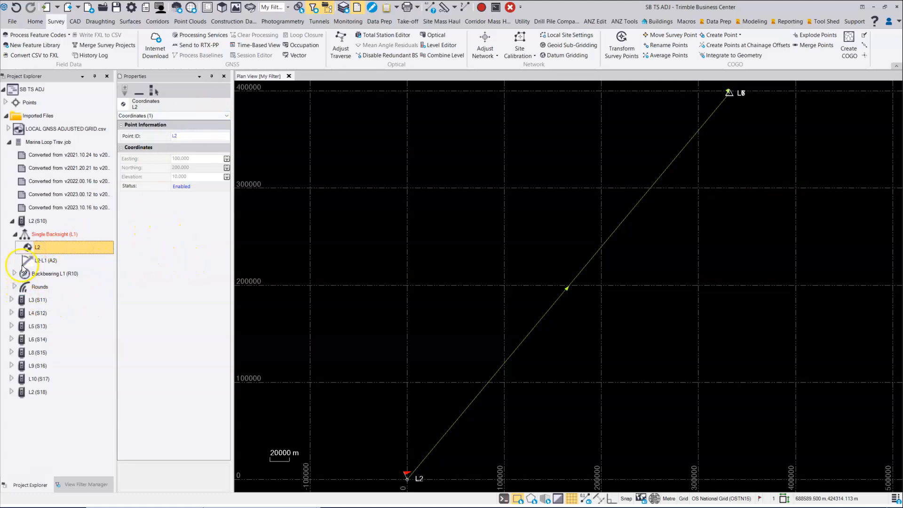
pyautogui.click(47, 261)
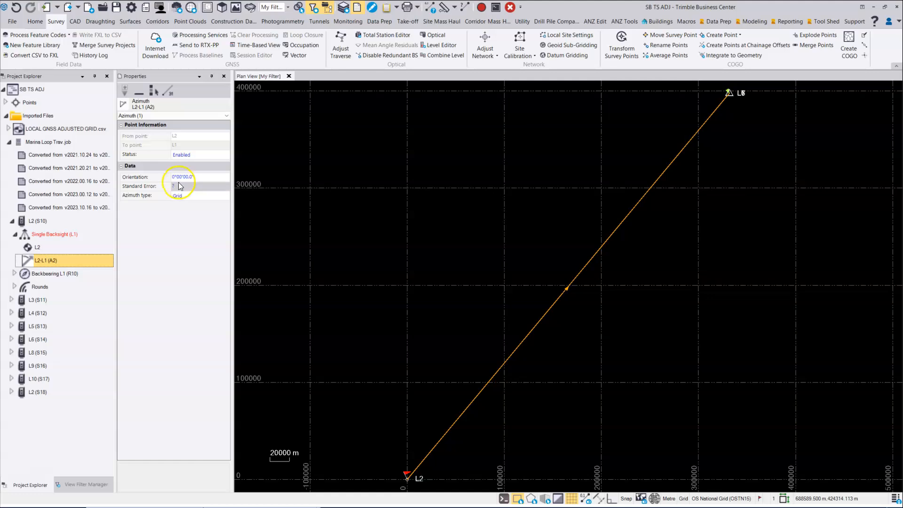
pyautogui.click(54, 248)
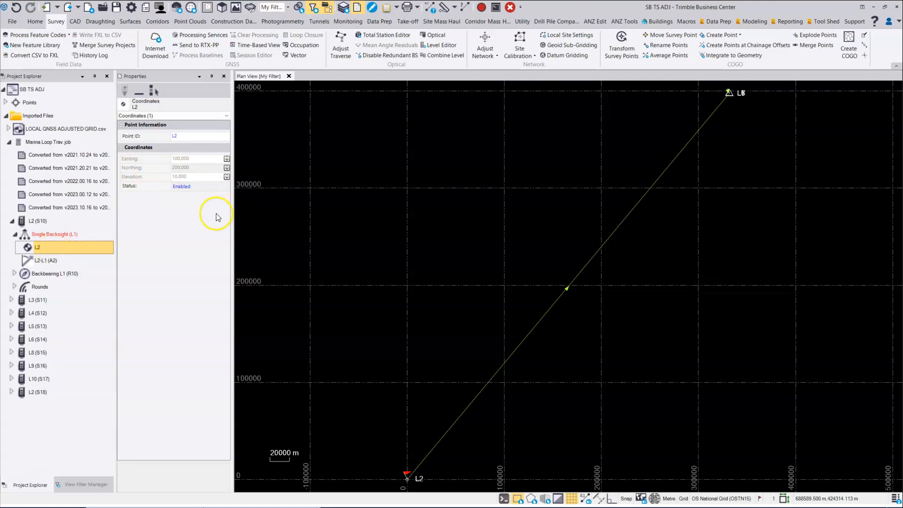
# - Delete the Marina Loop Trav.job grid coordinate from point L2 in the project's points
pyautogui.click(6, 102)
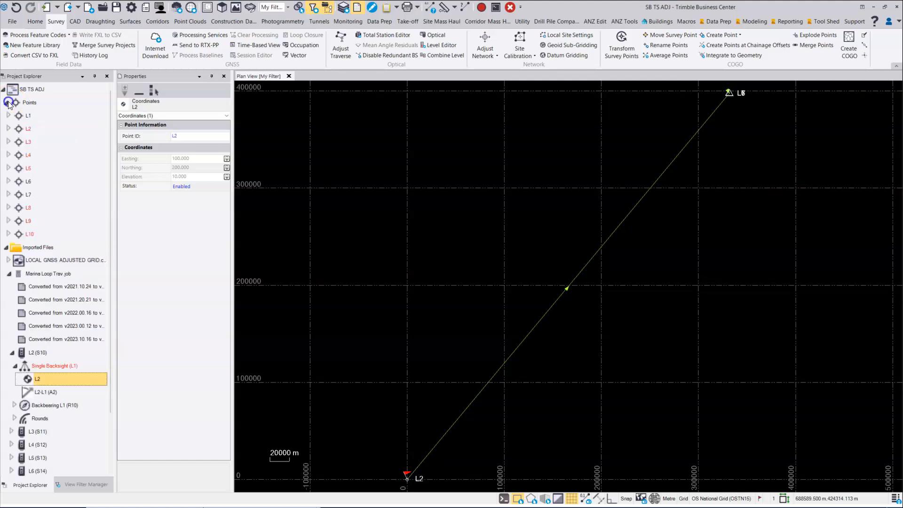
pyautogui.click(8, 129)
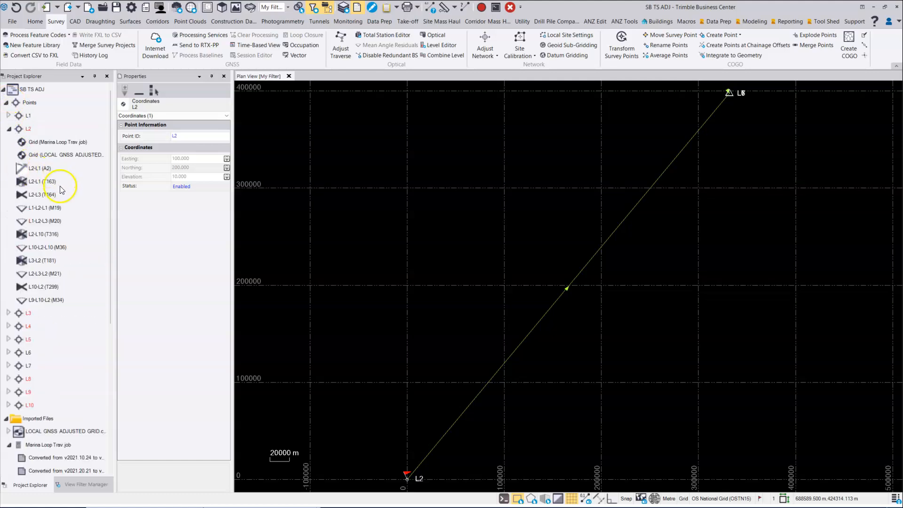
pyautogui.click(73, 143)
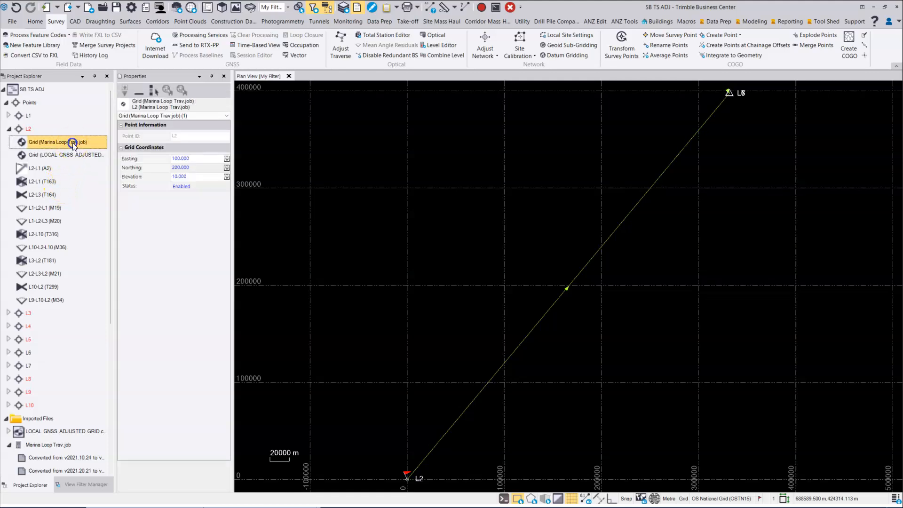
pyautogui.click(180, 188)
pyautogui.click(171, 225)
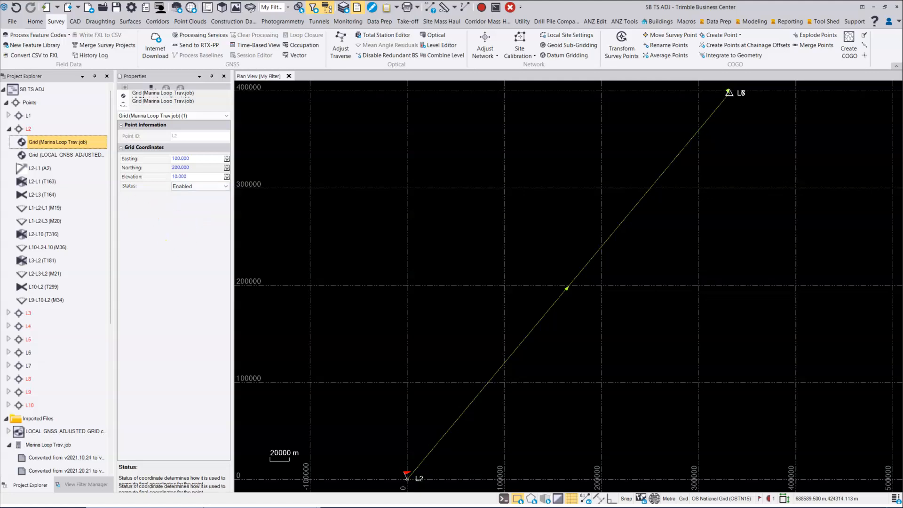
pyautogui.rightClick(82, 143)
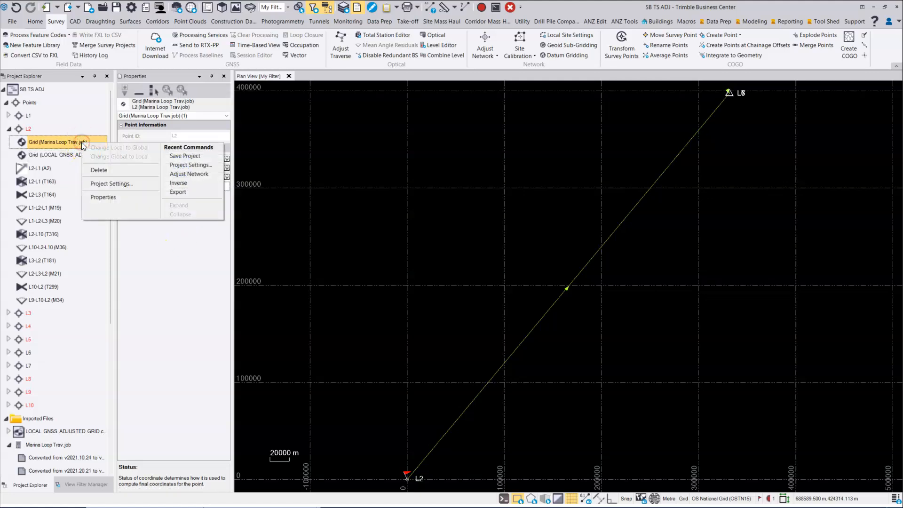
pyautogui.click(106, 172)
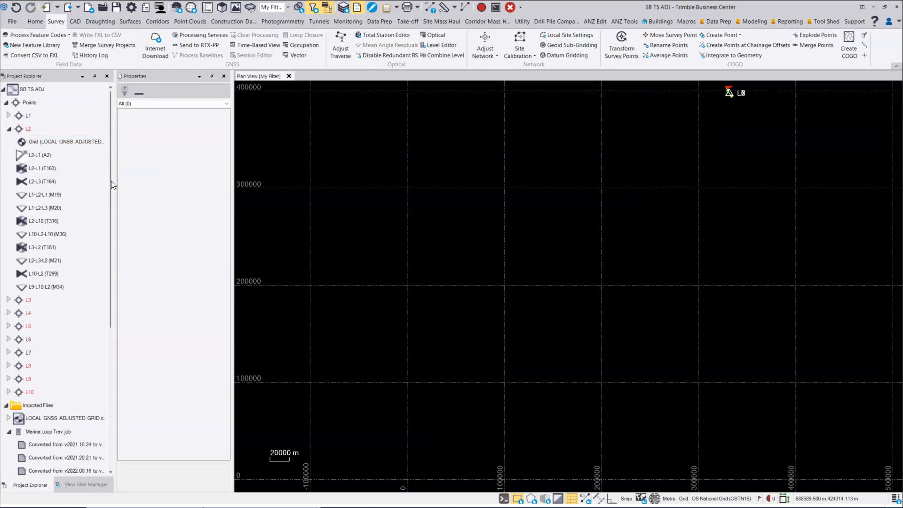
# - Delete the L2-L1 (A2) azimuth from point L2
pyautogui.click(45, 156)
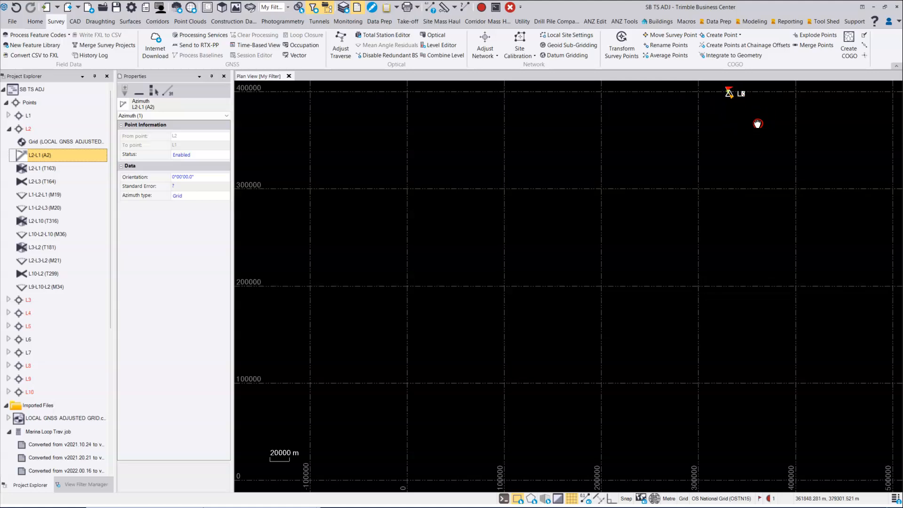
pyautogui.scroll(5, 704, 224)
pyautogui.scroll(6, 753, 290)
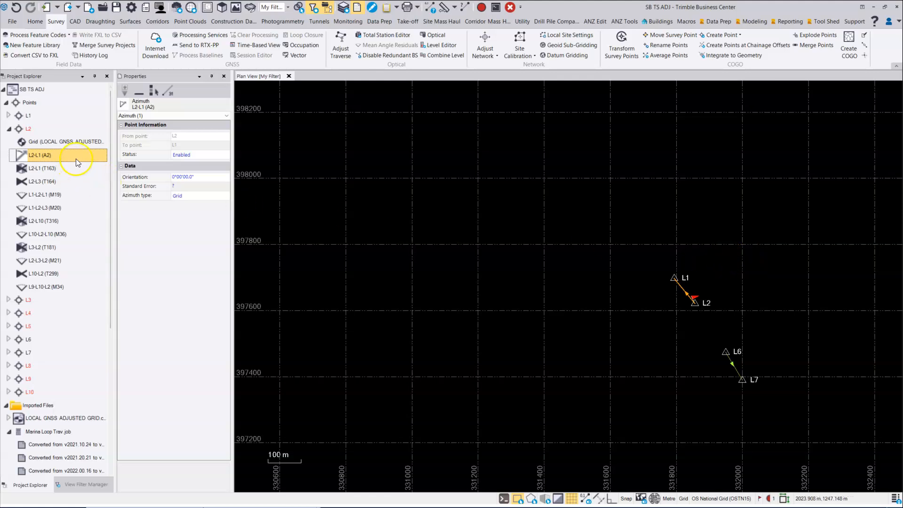
pyautogui.click(195, 155)
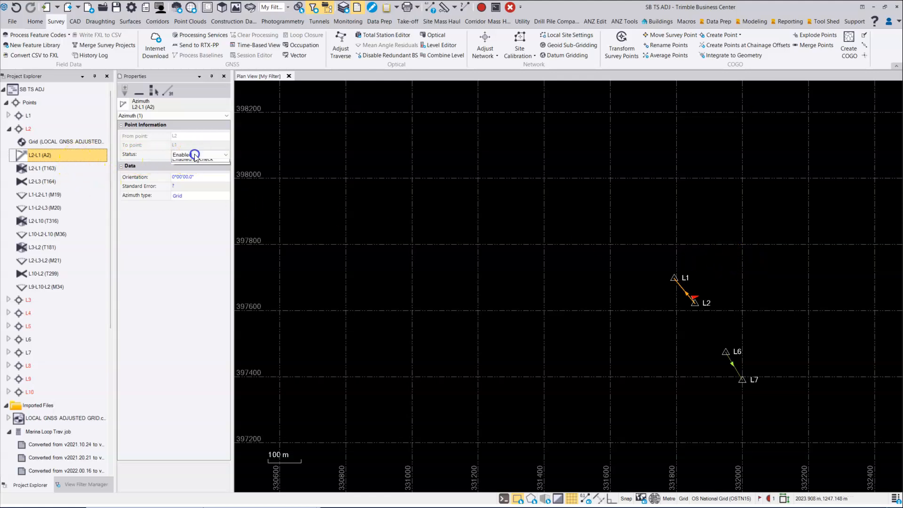
pyautogui.click(130, 158)
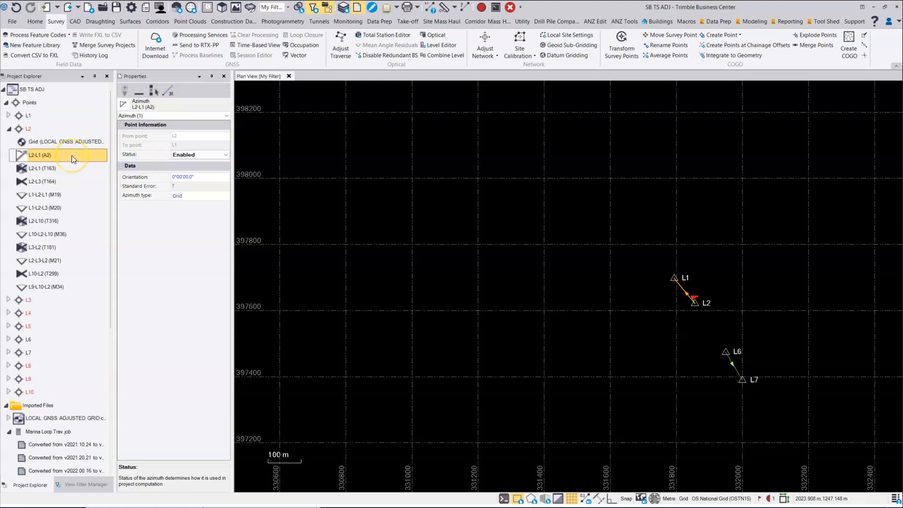
pyautogui.rightClick(71, 158)
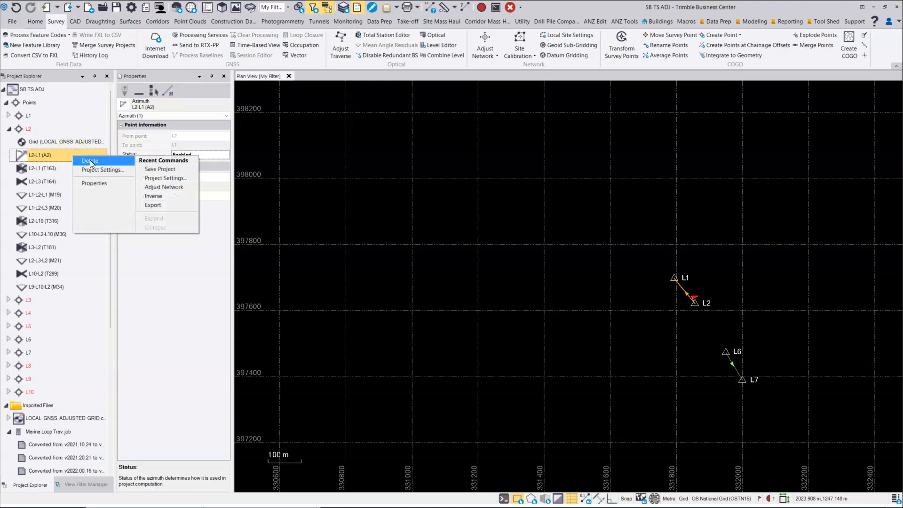
pyautogui.click(90, 162)
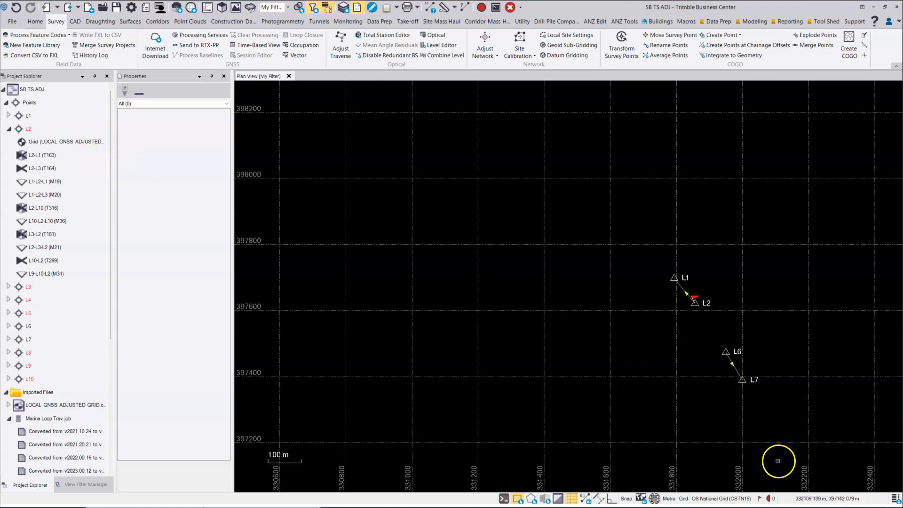
# - Recompute the project and inspect the traverse network between L1 and L7 in the plan view
pyautogui.click(481, 8)
pyautogui.scroll(3, 684, 318)
pyautogui.scroll(3, 685, 318)
pyautogui.moveTo(689, 318); pyautogui.dragTo(515, 291, button='middle')
pyautogui.scroll(2, 573, 310)
pyautogui.moveTo(594, 310); pyautogui.dragTo(627, 297, button='middle')
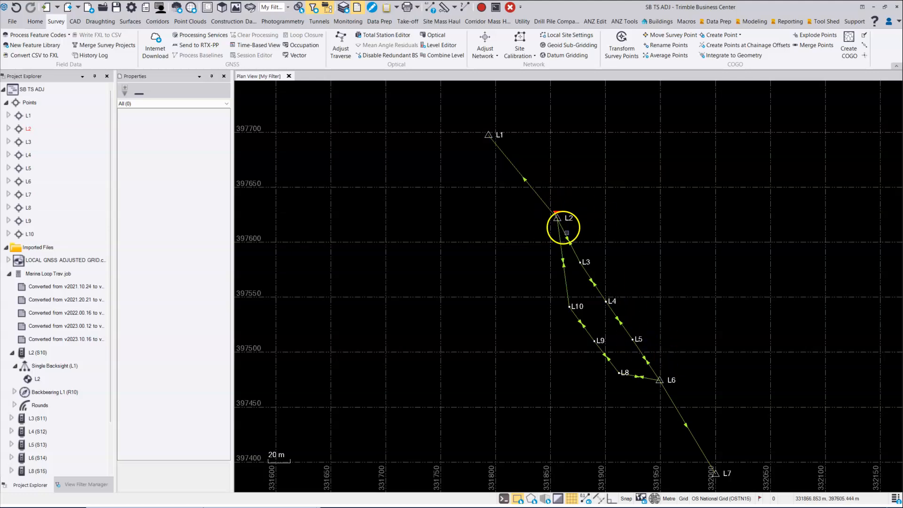
# - Open the Flags Window and examine the messages for point L2 alongside its flag in the plan view
pyautogui.click(759, 499)
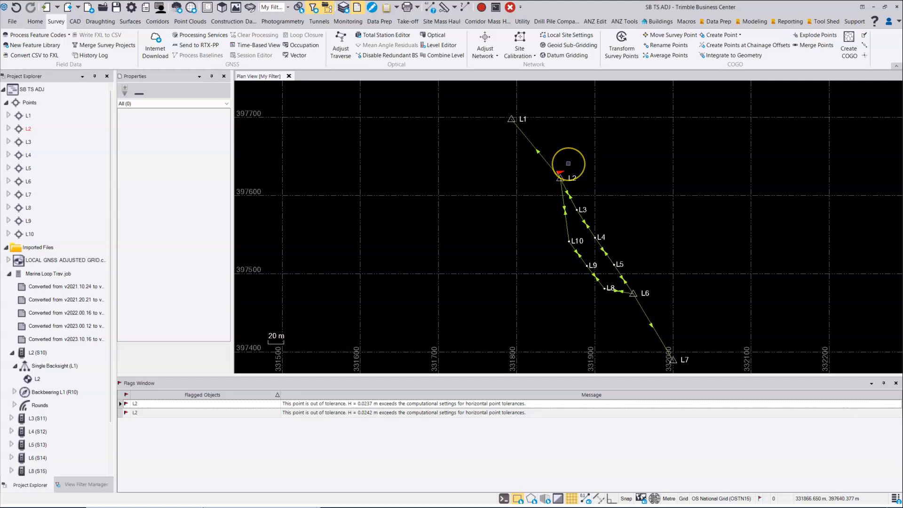
pyautogui.click(561, 172)
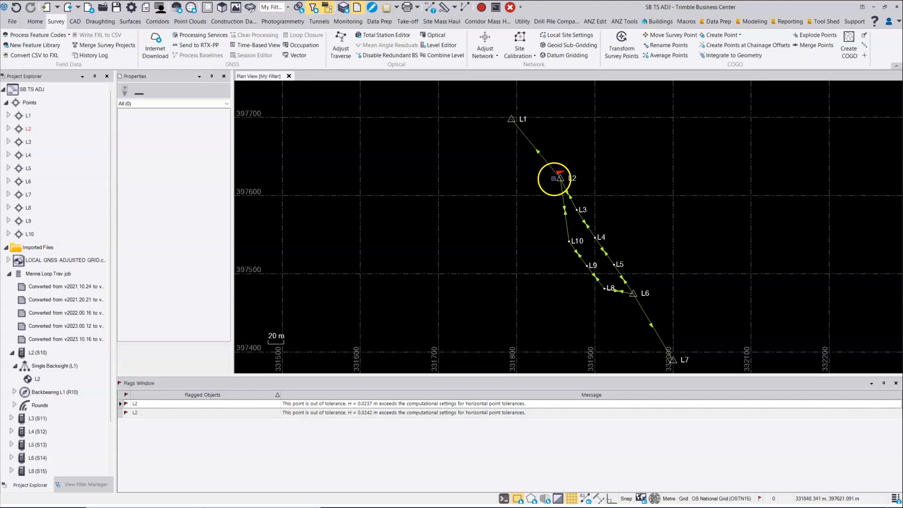
pyautogui.scroll(1, 555, 179)
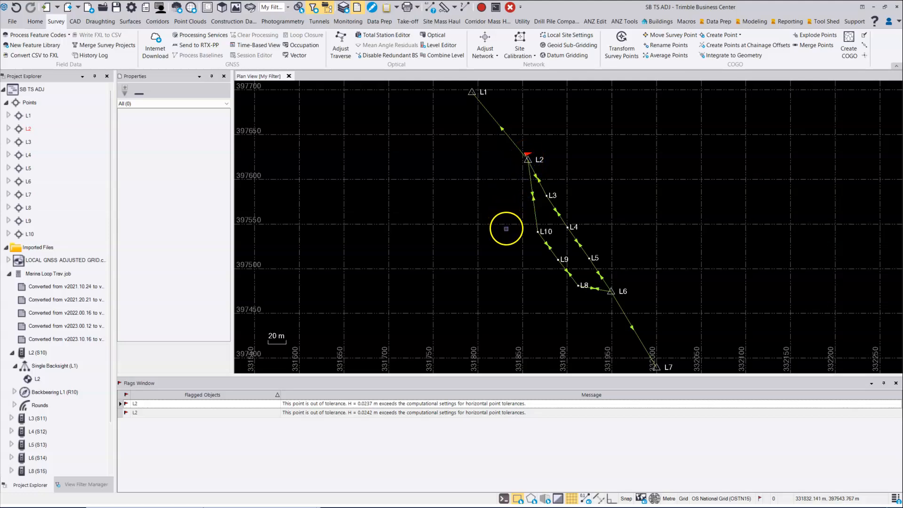
# - Open Adjust Network and review the total station default standard errors in its project settings
pyautogui.scroll(-1, 505, 229)
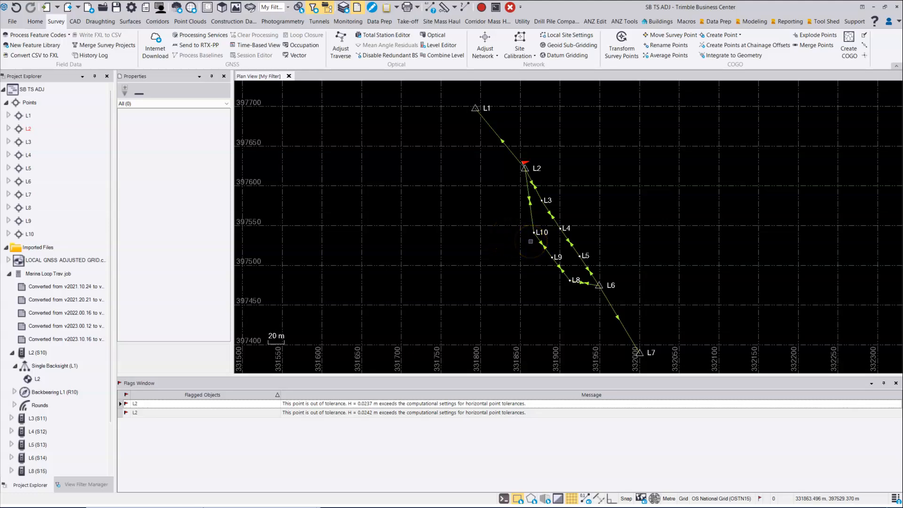
pyautogui.click(486, 41)
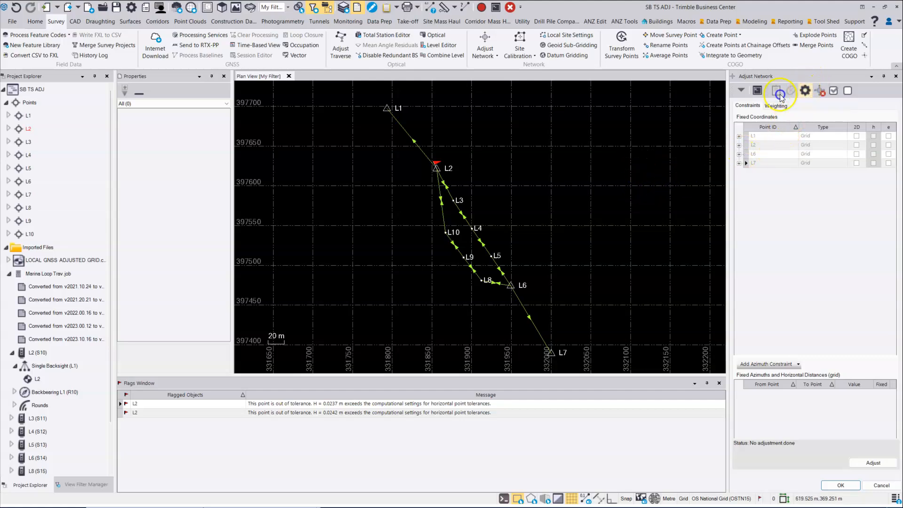
pyautogui.moveTo(902, 165); pyautogui.dragTo(512, 94)
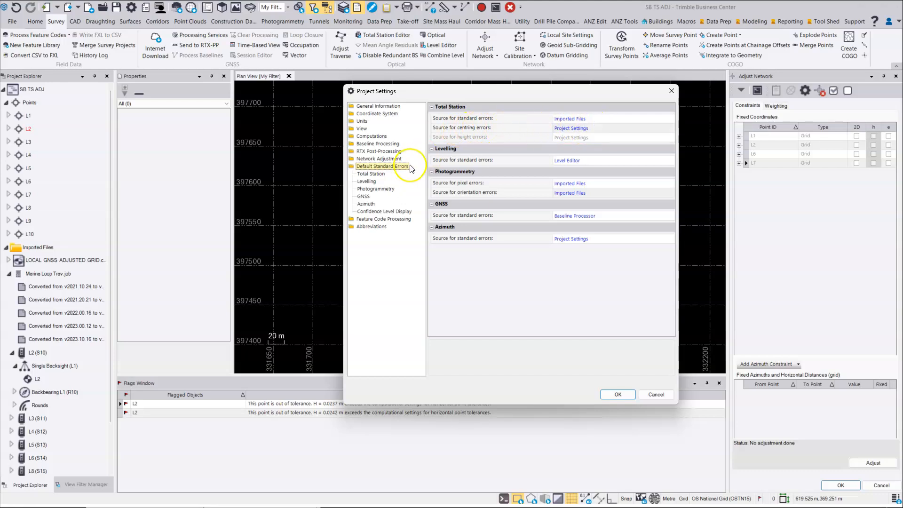
pyautogui.click(382, 174)
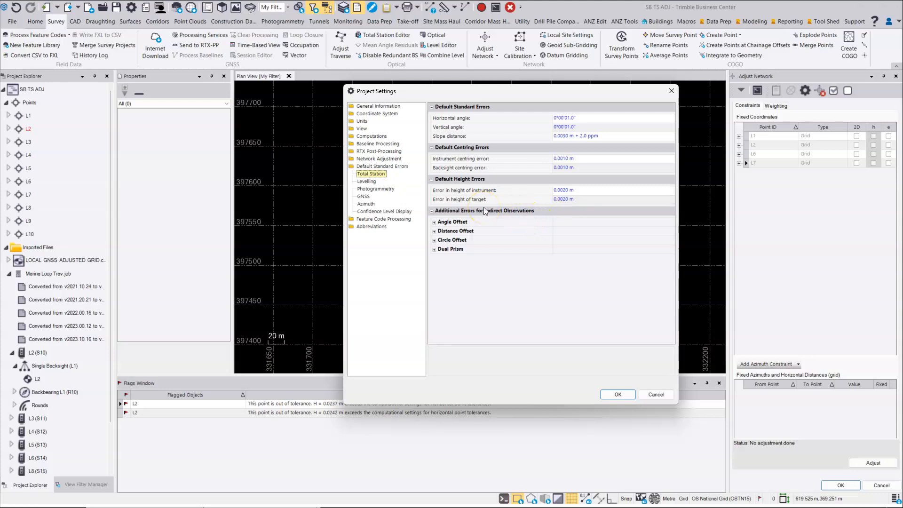
# - Set Mean angles to Use Mean Angle Results in the general network adjustment settings and accept the project settings
pyautogui.click(379, 159)
pyautogui.click(369, 167)
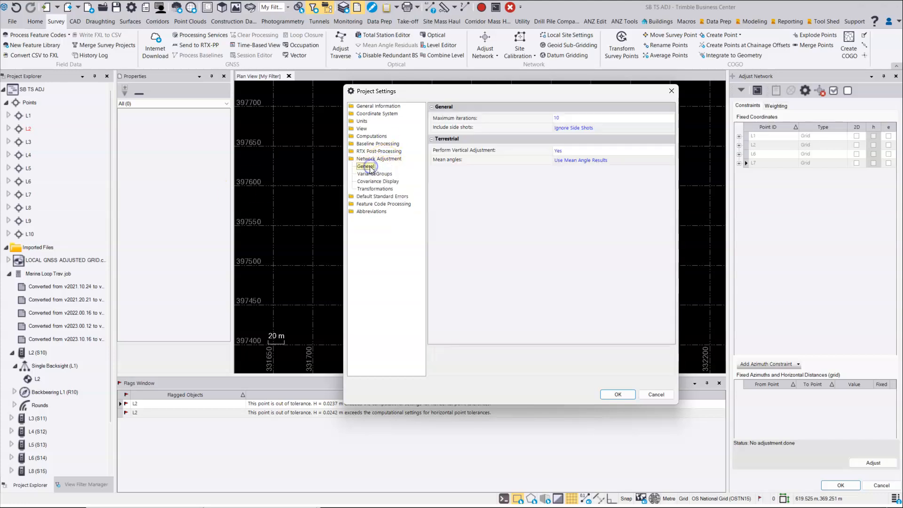
pyautogui.click(605, 162)
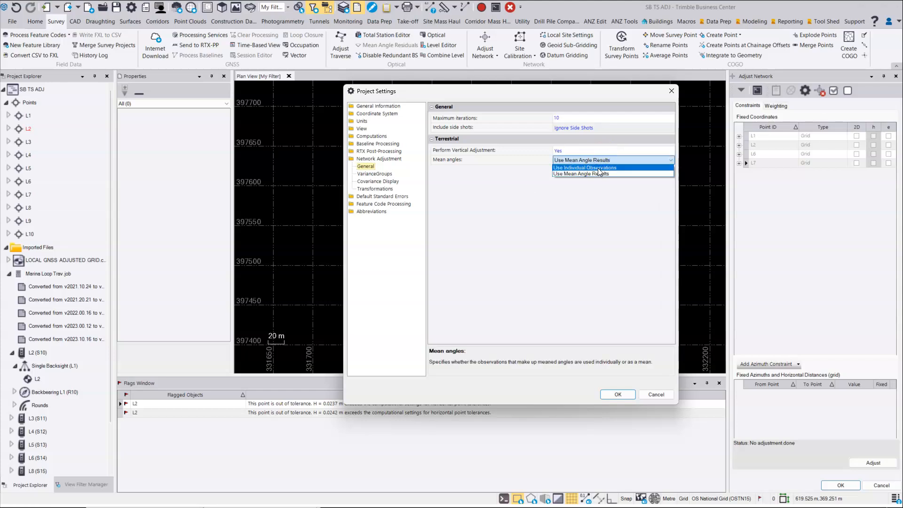
pyautogui.click(600, 173)
pyautogui.click(601, 160)
pyautogui.click(516, 193)
pyautogui.click(595, 162)
pyautogui.click(594, 174)
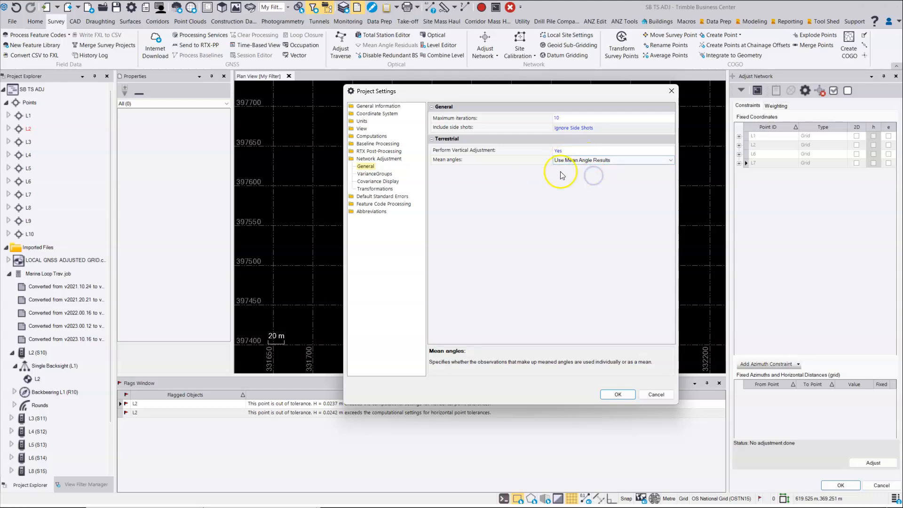
pyautogui.click(611, 394)
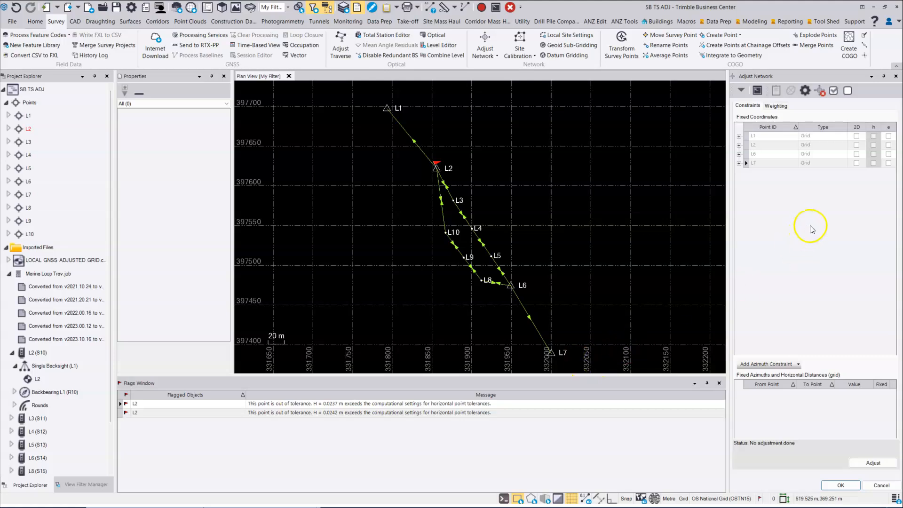
# - Fix point L2 in 2D and elevation and run the network adjustment despite the unresolved computation errors
pyautogui.click(857, 146)
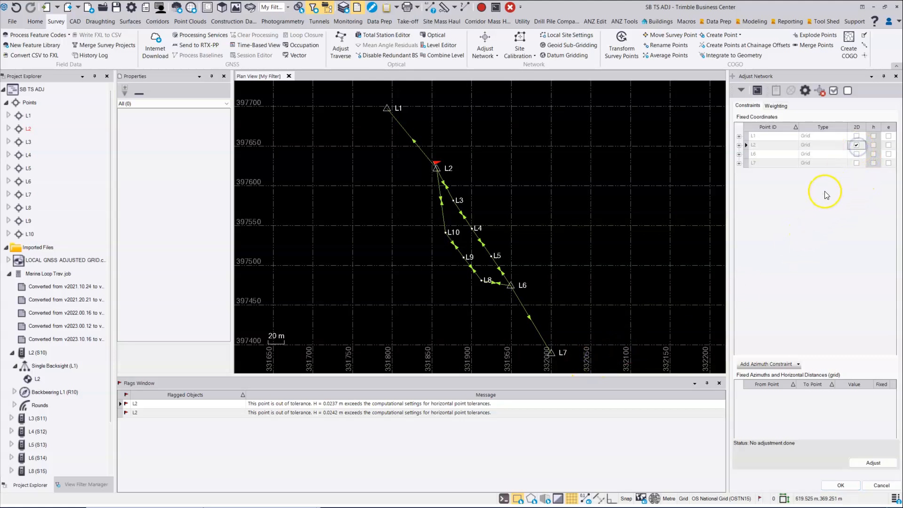
pyautogui.click(889, 145)
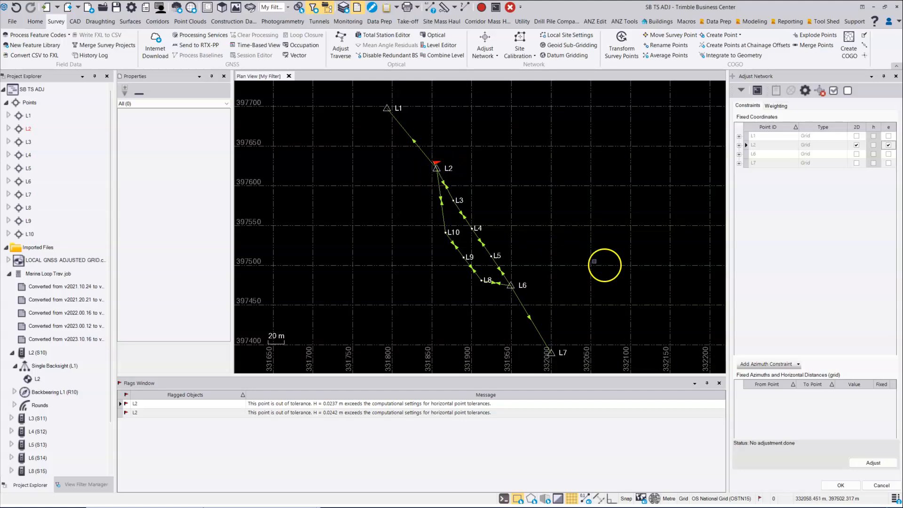
pyautogui.click(875, 464)
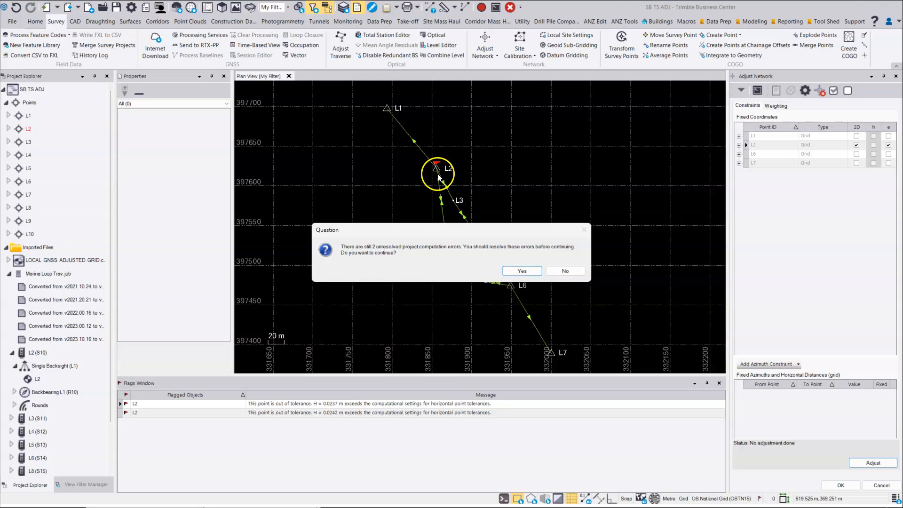
pyautogui.moveTo(504, 231); pyautogui.dragTo(522, 147)
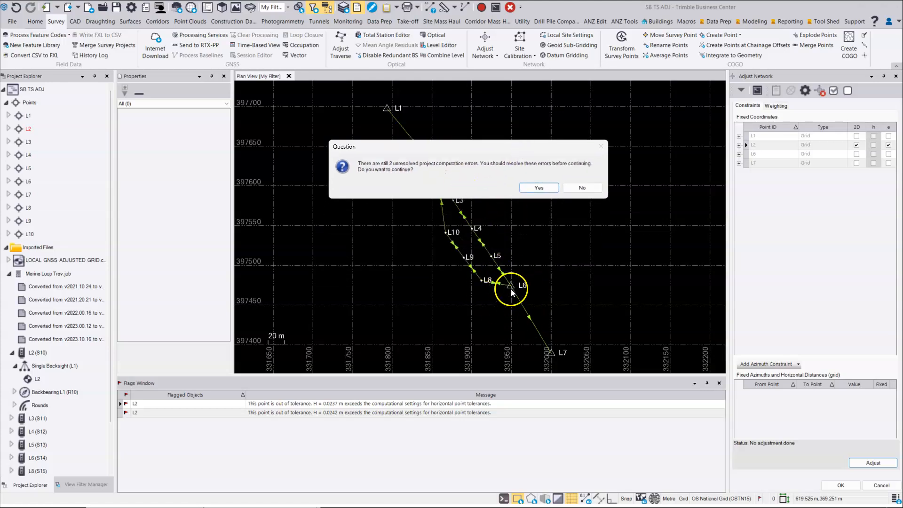
pyautogui.moveTo(484, 145); pyautogui.dragTo(561, 267)
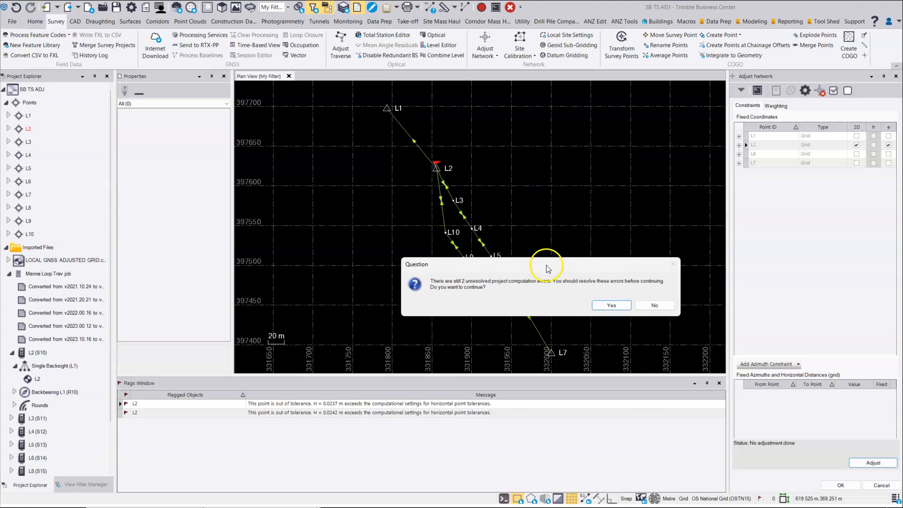
pyautogui.click(612, 306)
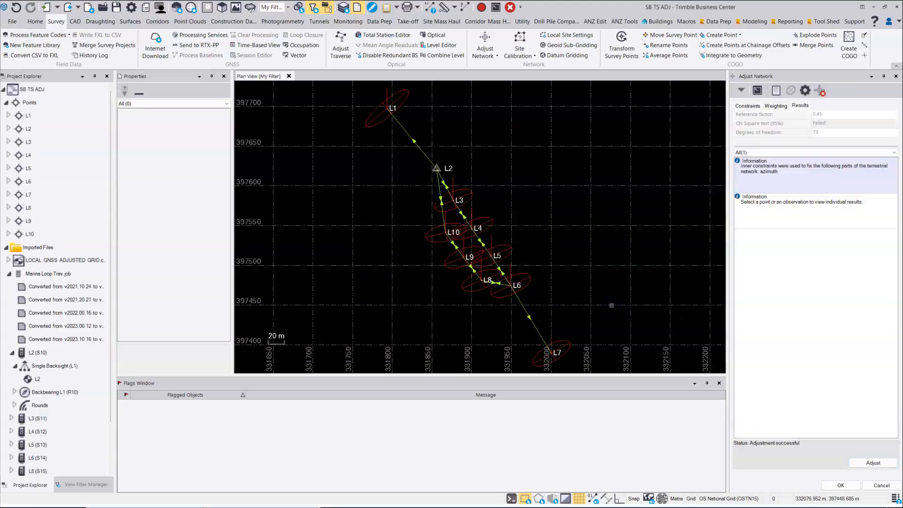
# - Apply the horizontal angles reference factor 0.24 as the scalar, readjust the network, and check the reference factor and Chi Square test
pyautogui.click(849, 112)
pyautogui.click(805, 123)
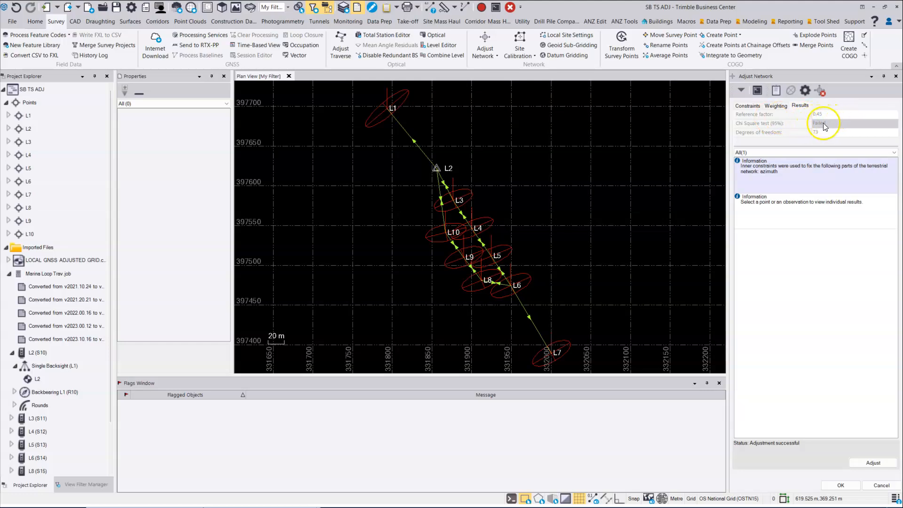
pyautogui.click(788, 115)
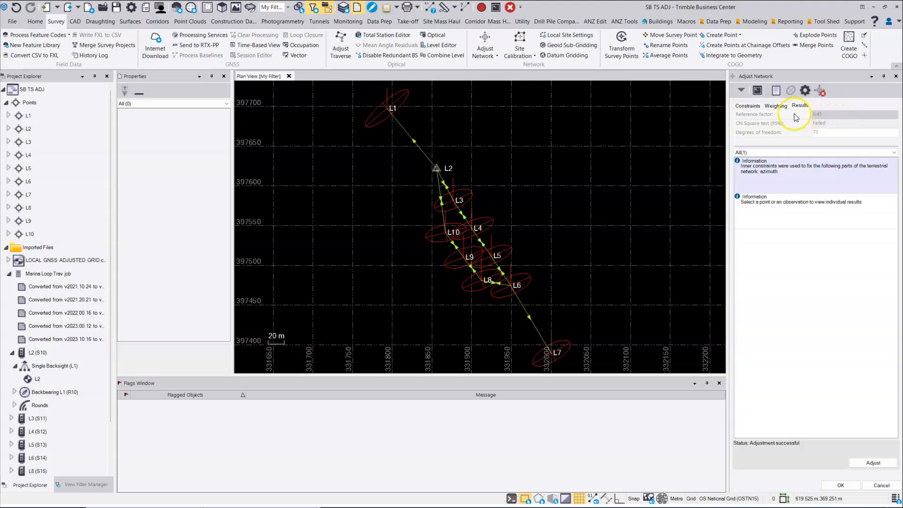
pyautogui.click(774, 107)
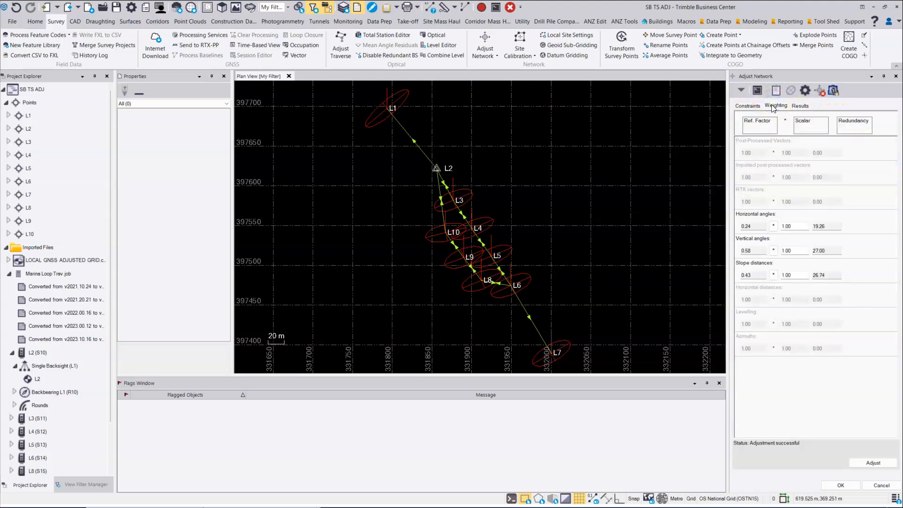
pyautogui.click(772, 228)
pyautogui.click(886, 463)
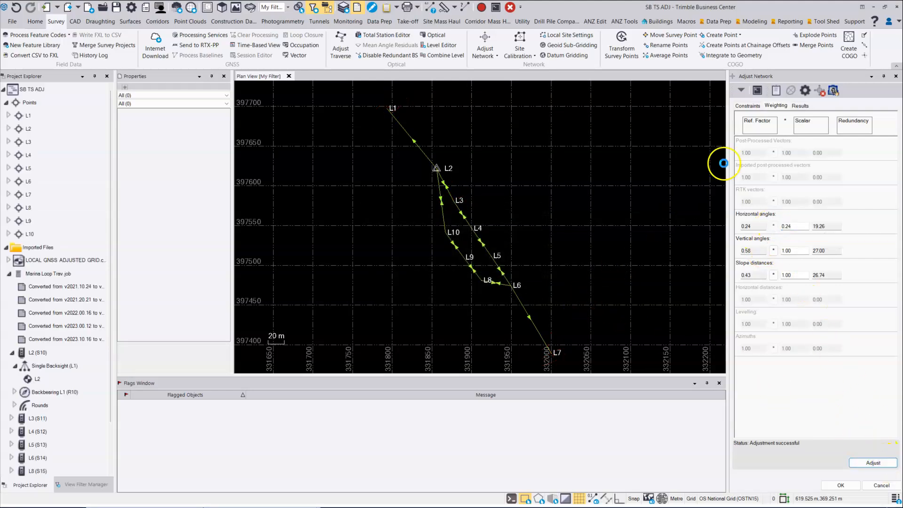
pyautogui.click(800, 105)
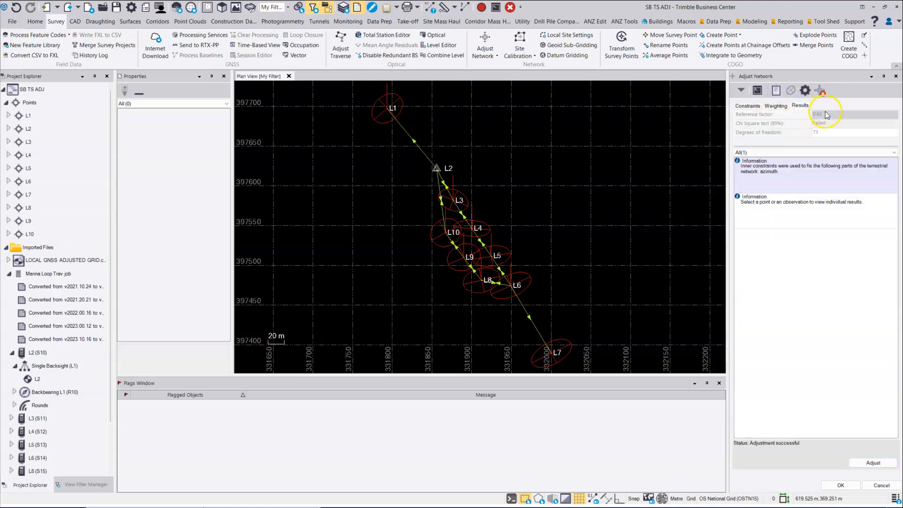
# - Apply the slope distances reference factor 0.46 as the scalar and readjust the network
pyautogui.click(776, 106)
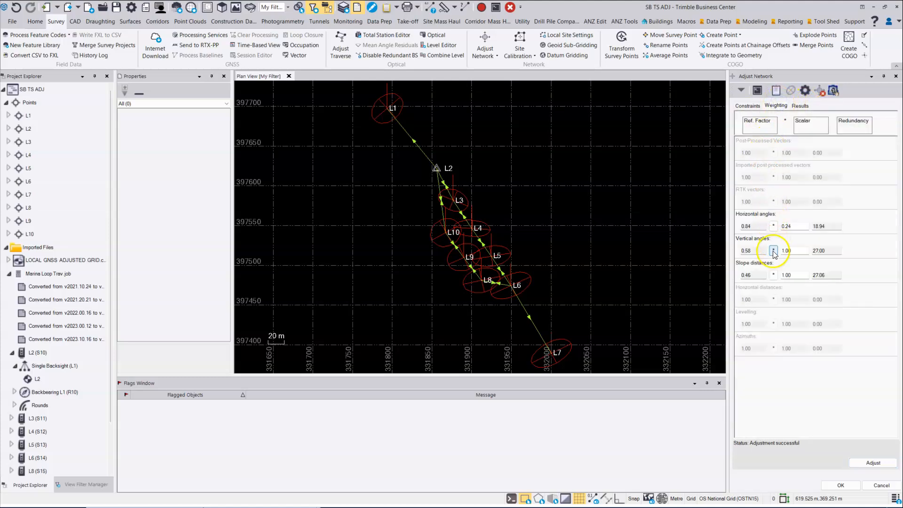
pyautogui.click(774, 275)
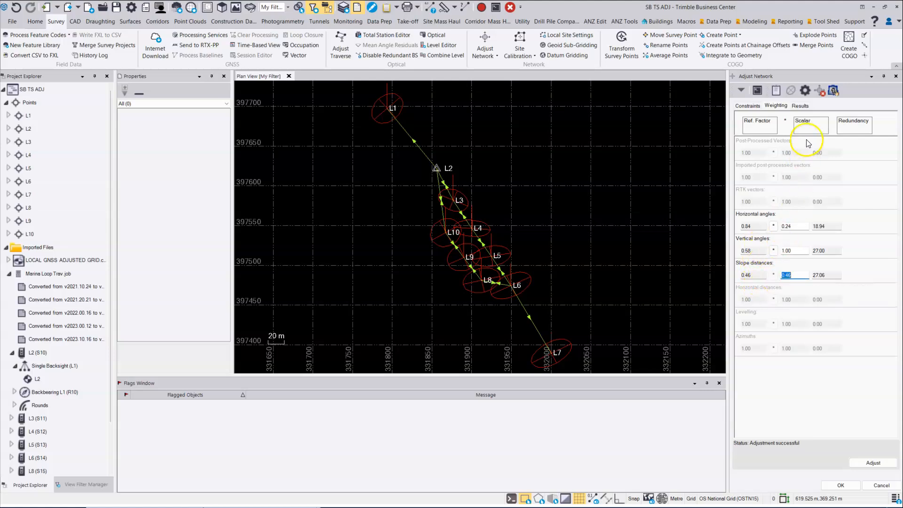
pyautogui.click(871, 462)
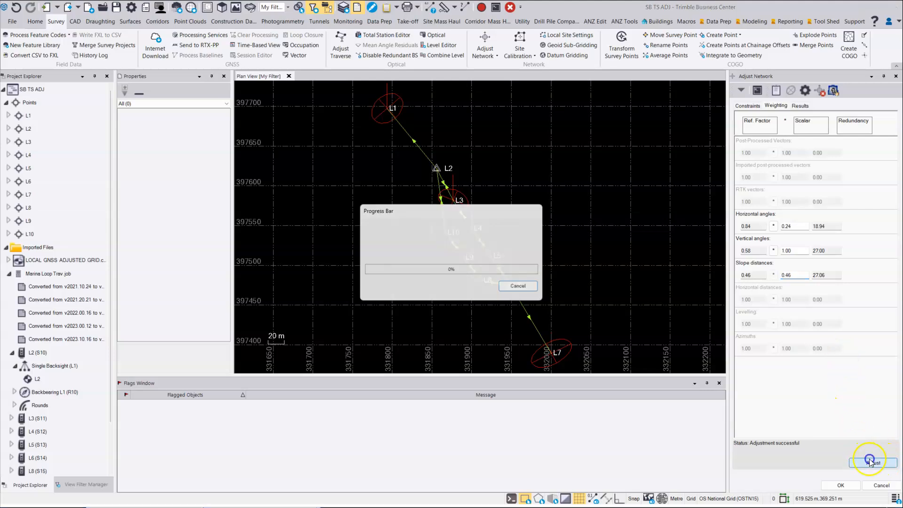
# - Apply the vertical angles reference factor 0.58 as the scalar and readjust the network
pyautogui.click(774, 251)
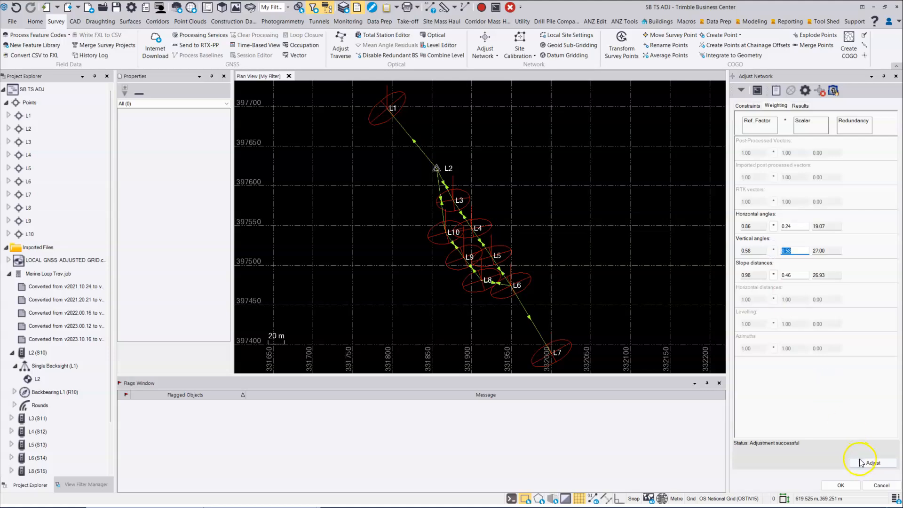
pyautogui.click(796, 108)
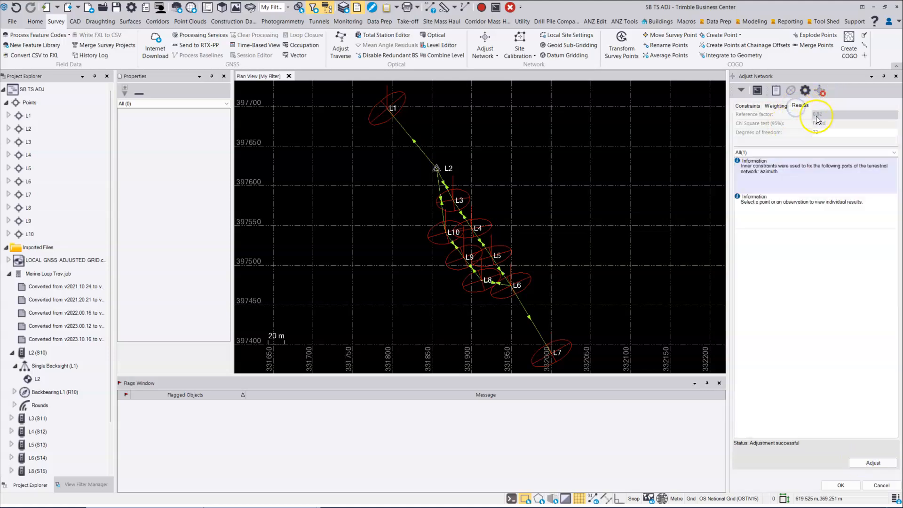
pyautogui.click(774, 107)
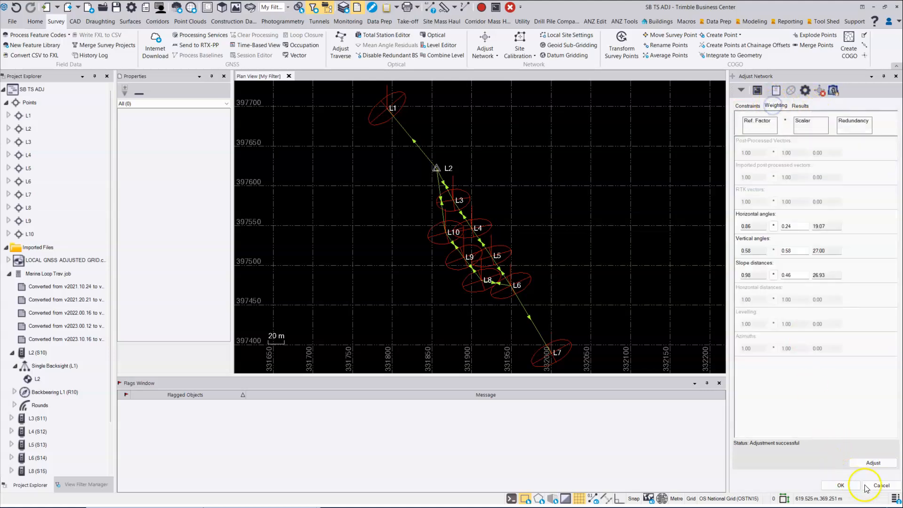
pyautogui.click(871, 464)
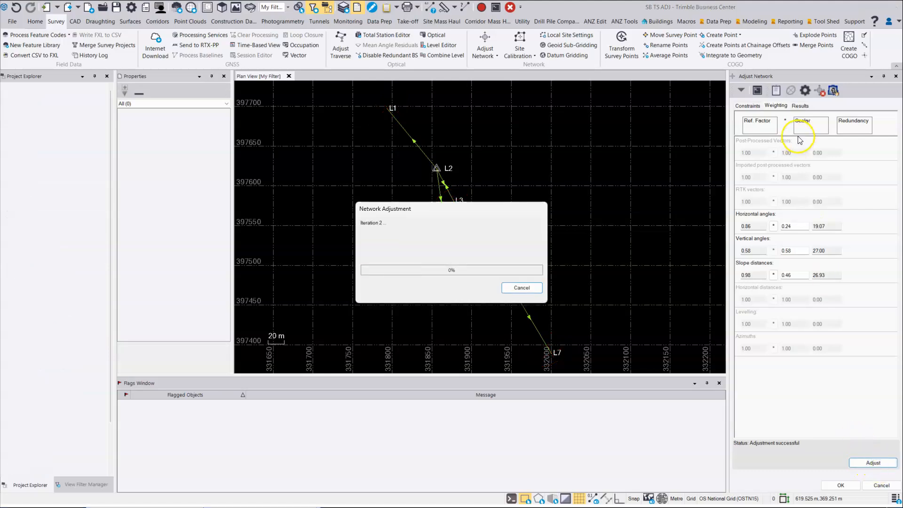
# - Open the Network Adjustment Report and examine the adjustment statistics, control coordinate comparisons, and adjusted grid coordinates
pyautogui.click(799, 106)
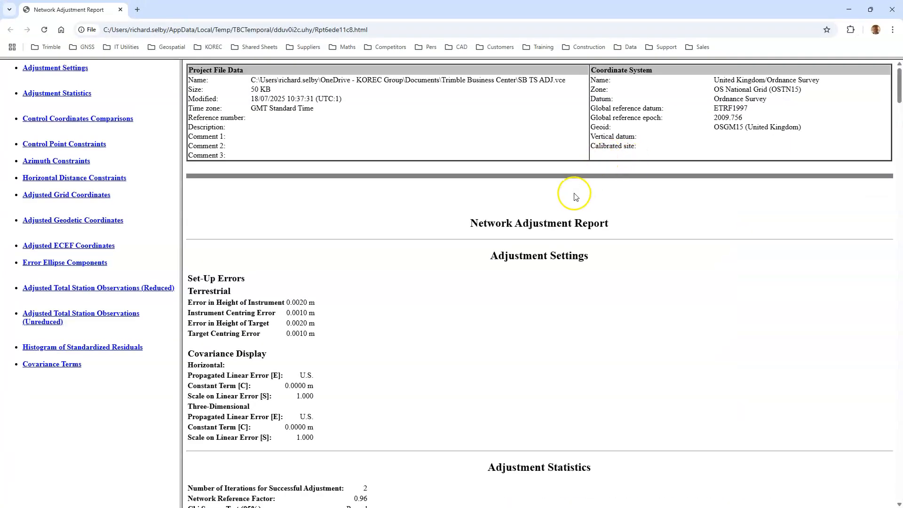
pyautogui.scroll(-1, 424, 239)
pyautogui.scroll(-7, 425, 243)
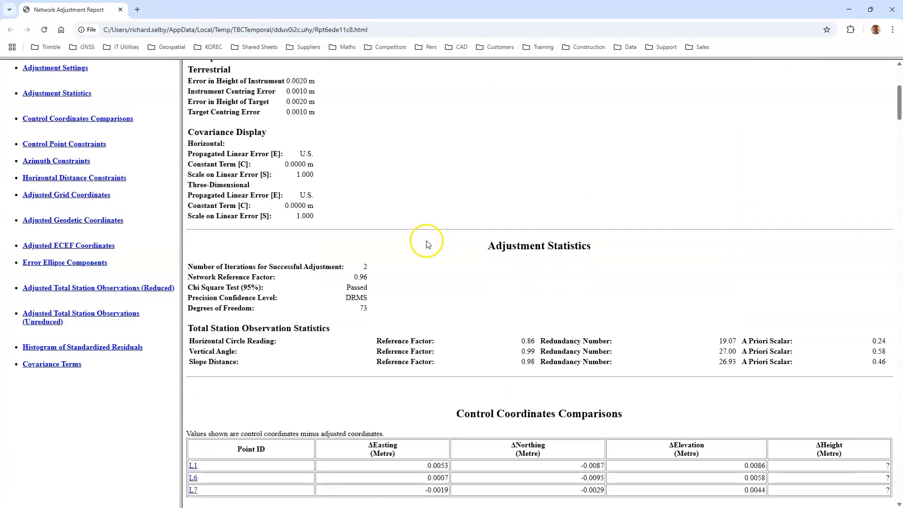
pyautogui.scroll(-4, 428, 243)
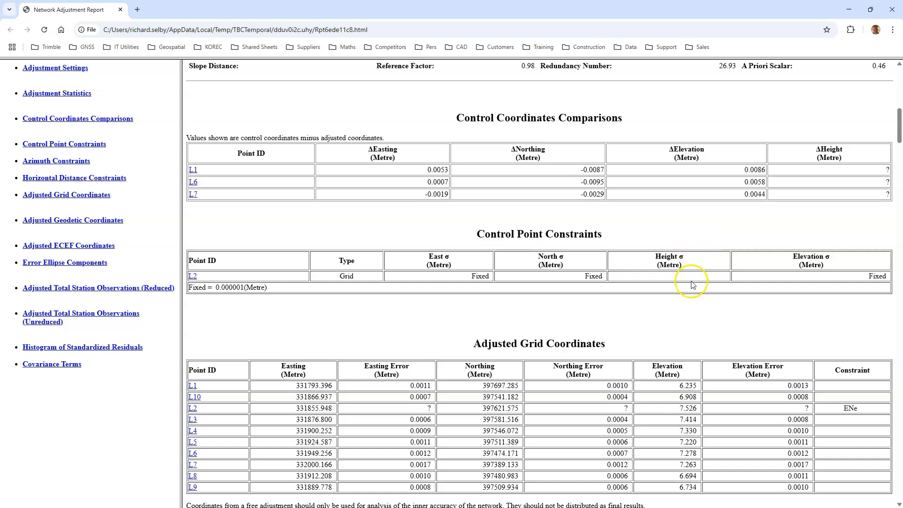
pyautogui.scroll(-2, 693, 284)
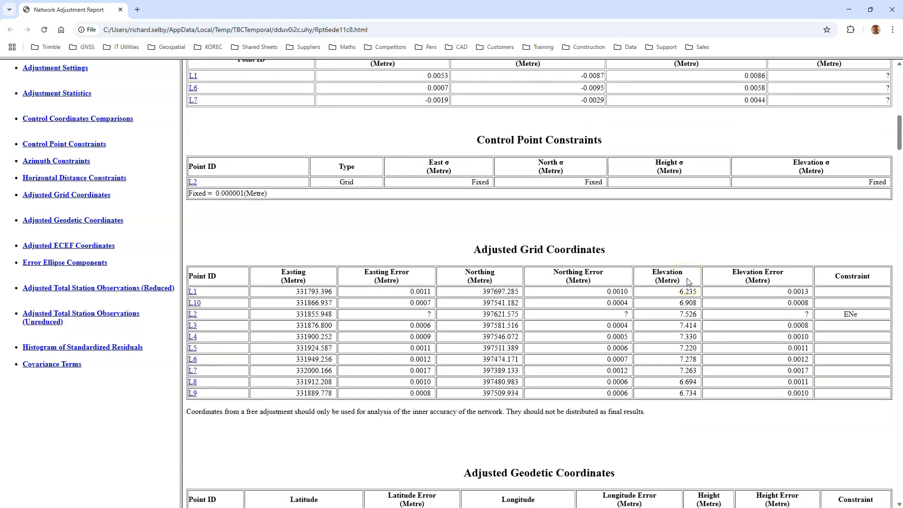
pyautogui.scroll(-1, 668, 277)
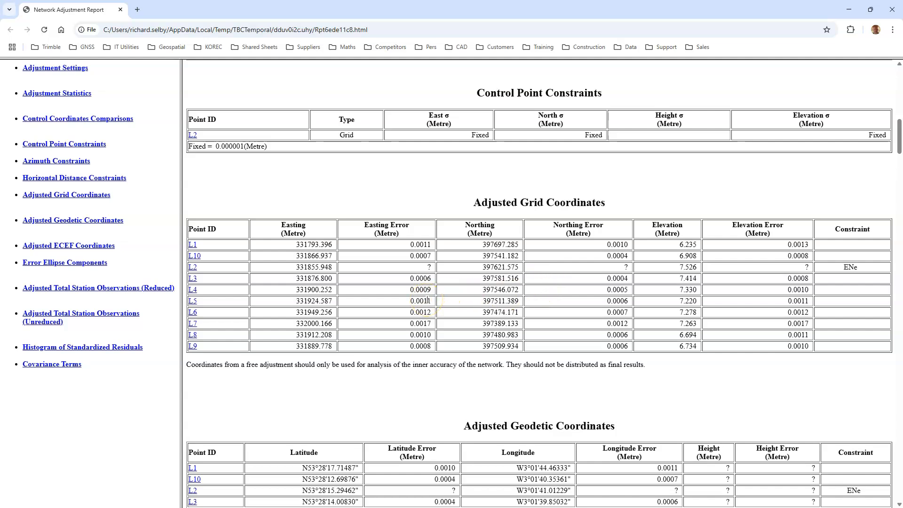
# - Examine the adjusted geodetic coordinates, error ellipse components, and standardized residuals of the reduced total station observations in the report
pyautogui.scroll(-7, 428, 301)
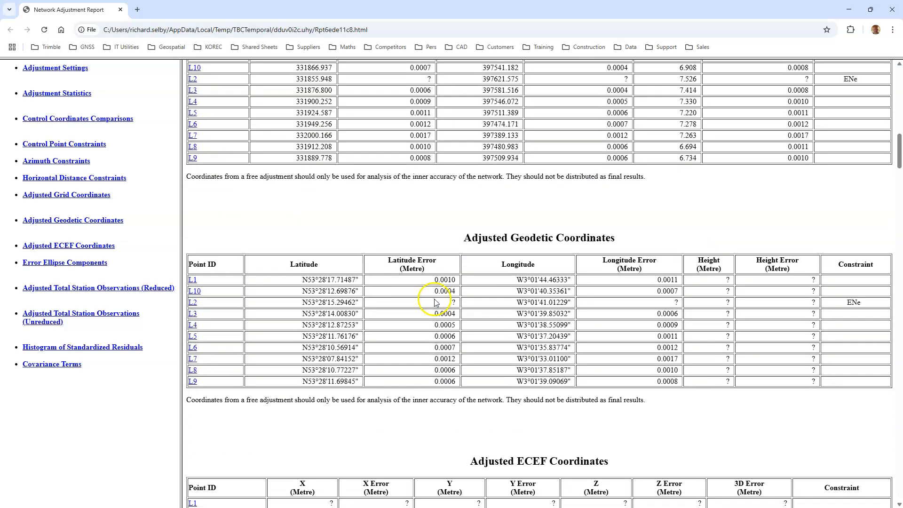
pyautogui.scroll(-8, 438, 302)
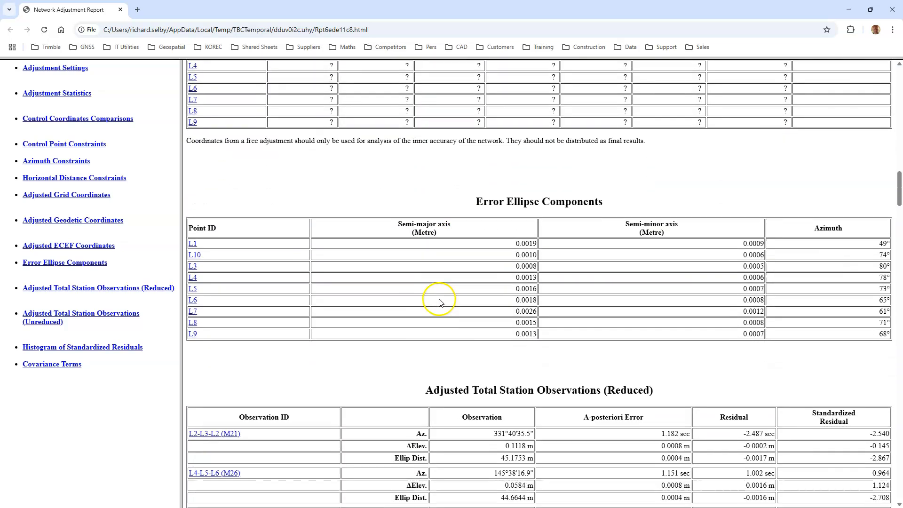
pyautogui.scroll(-3, 440, 299)
pyautogui.scroll(-1, 460, 298)
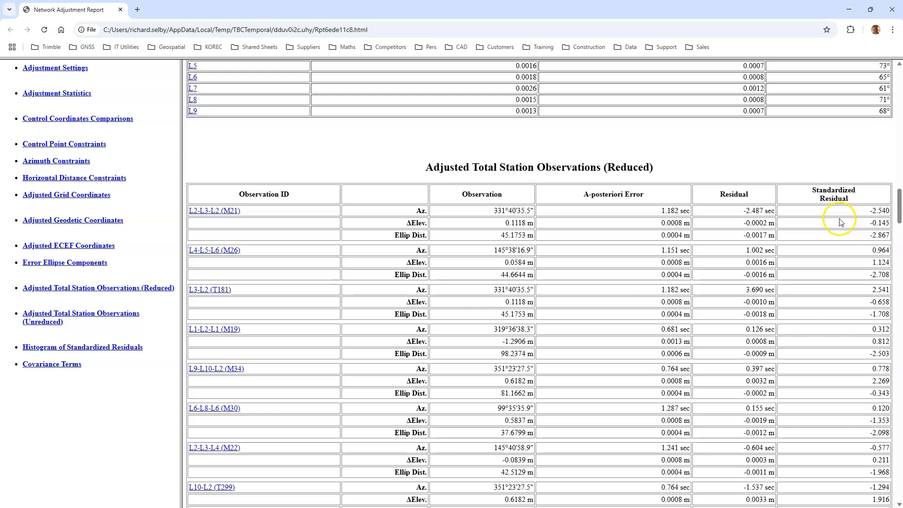
pyautogui.scroll(-15, 737, 256)
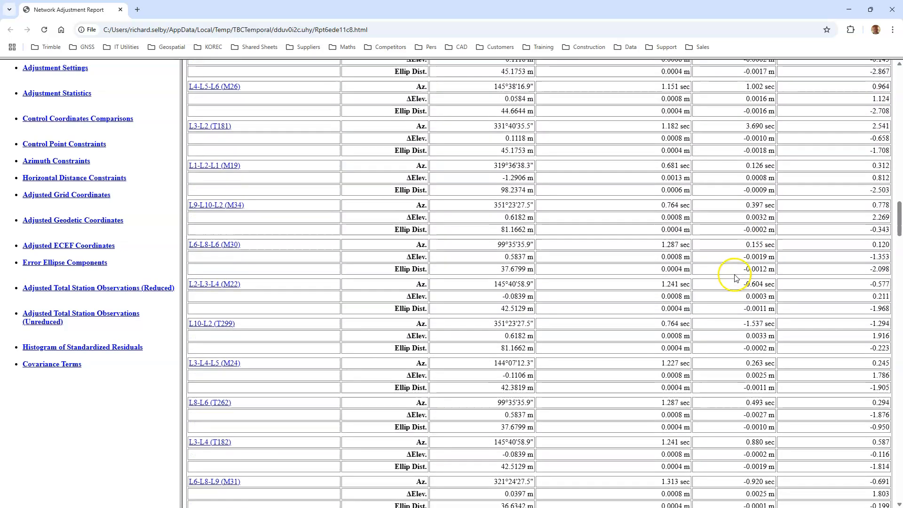
# - Examine the unreduced total station observation residuals and the histogram of standardized residuals in the Network Adjustment Report
pyautogui.scroll(15, 735, 279)
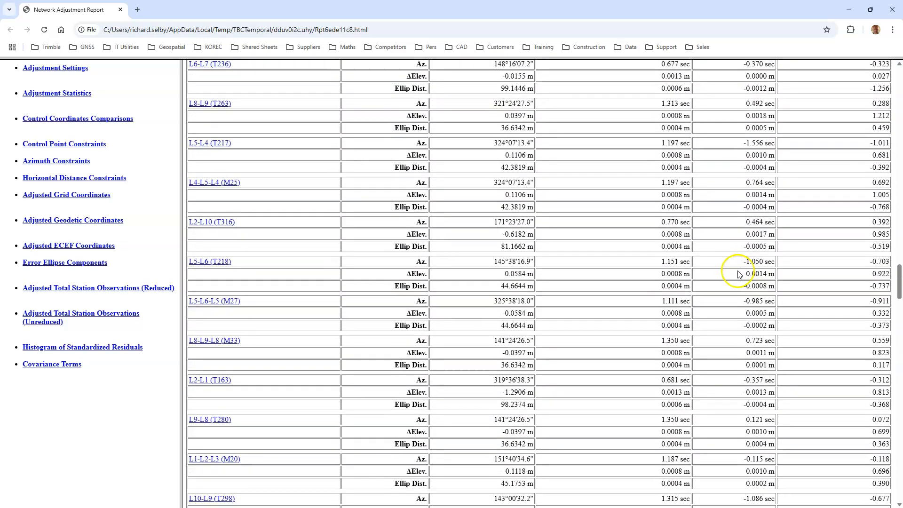
pyautogui.scroll(-12, 740, 274)
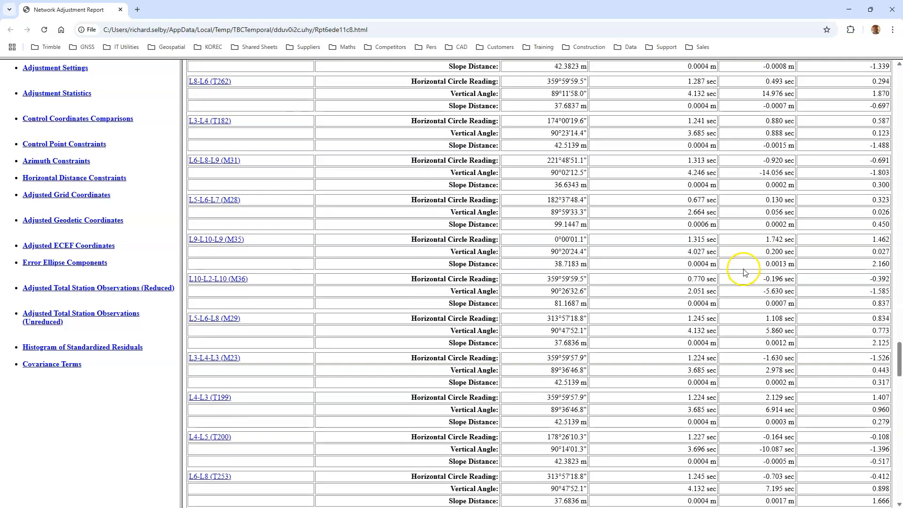
pyautogui.scroll(-10, 747, 268)
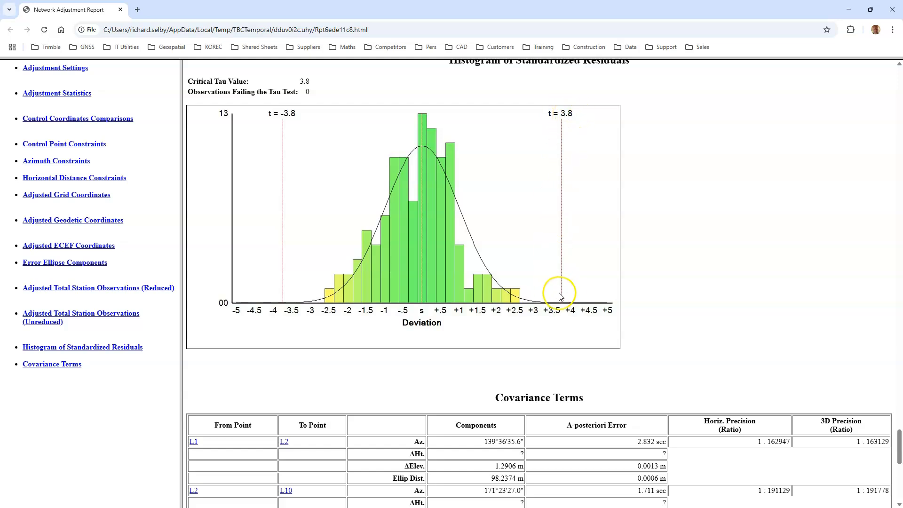
pyautogui.scroll(9, 573, 288)
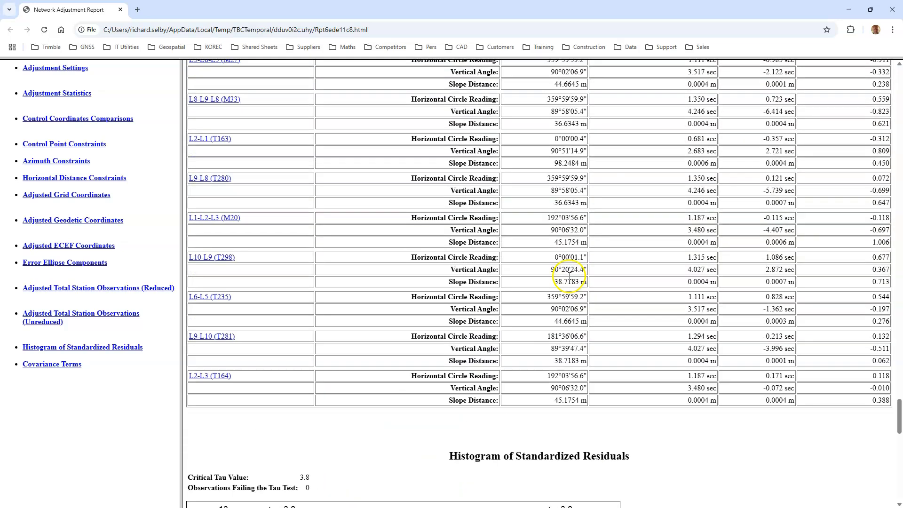
pyautogui.click(847, 9)
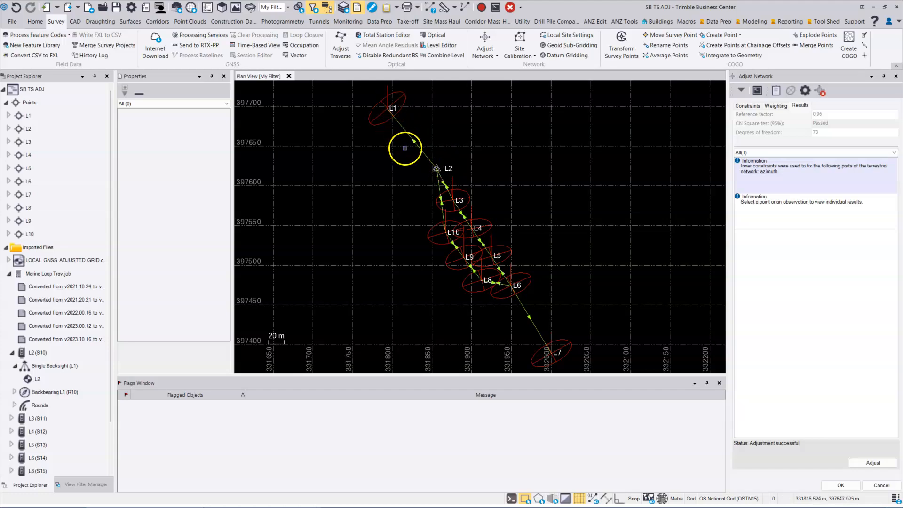
# - Add a fixed azimuth constraint of 320°26'09.7" from L2 to L1 and readjust the network
pyautogui.click(751, 105)
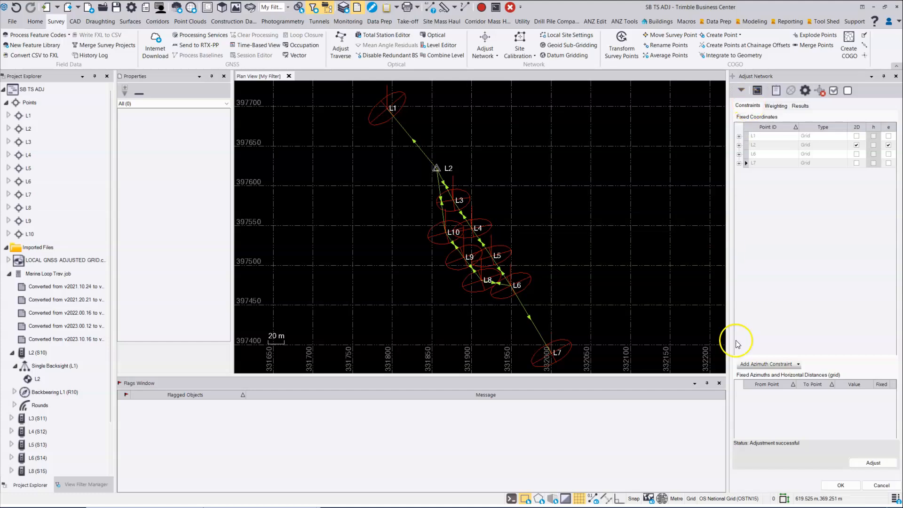
pyautogui.click(765, 364)
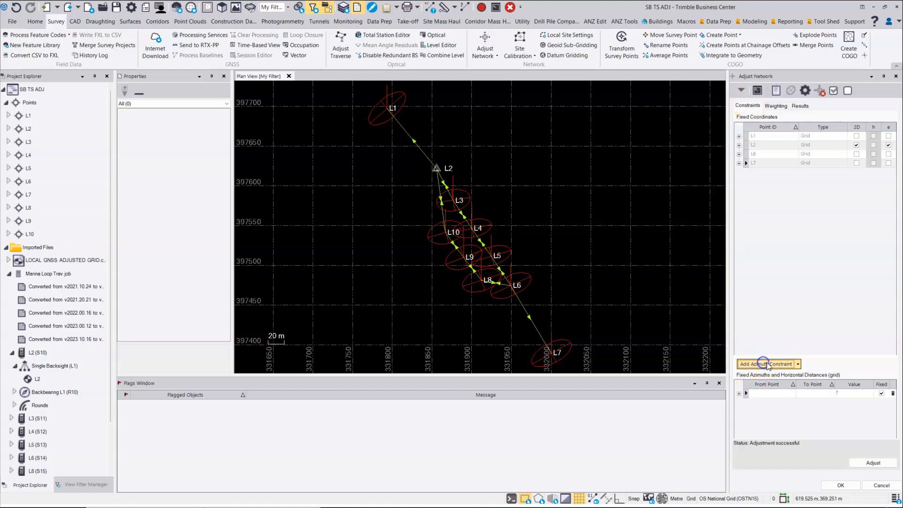
pyautogui.click(763, 393)
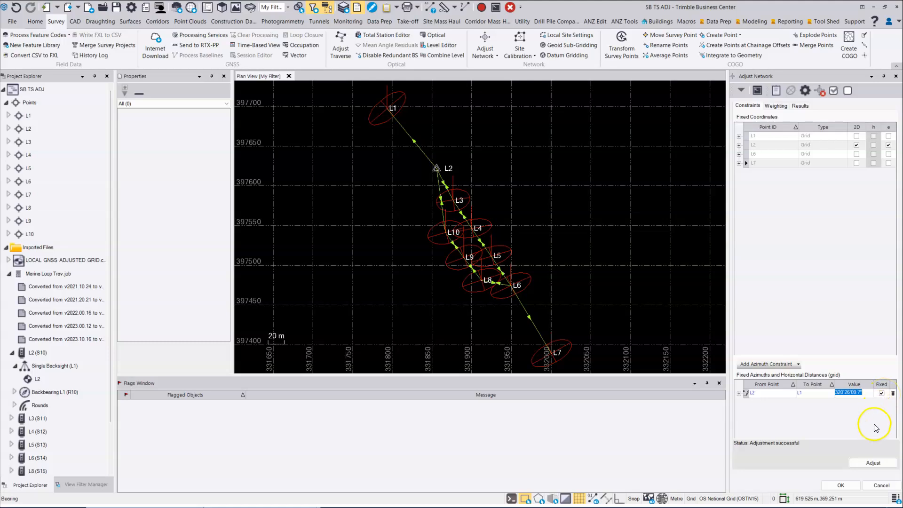
pyautogui.click(879, 463)
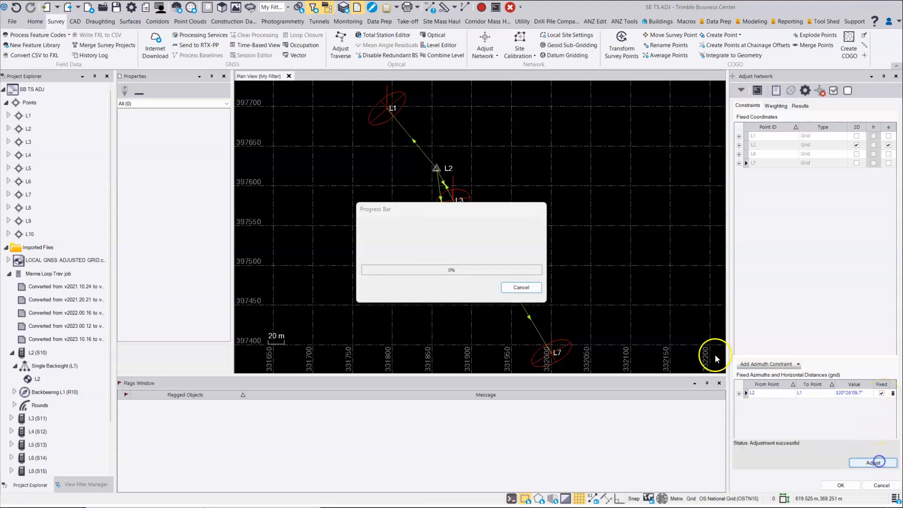
pyautogui.click(432, 166)
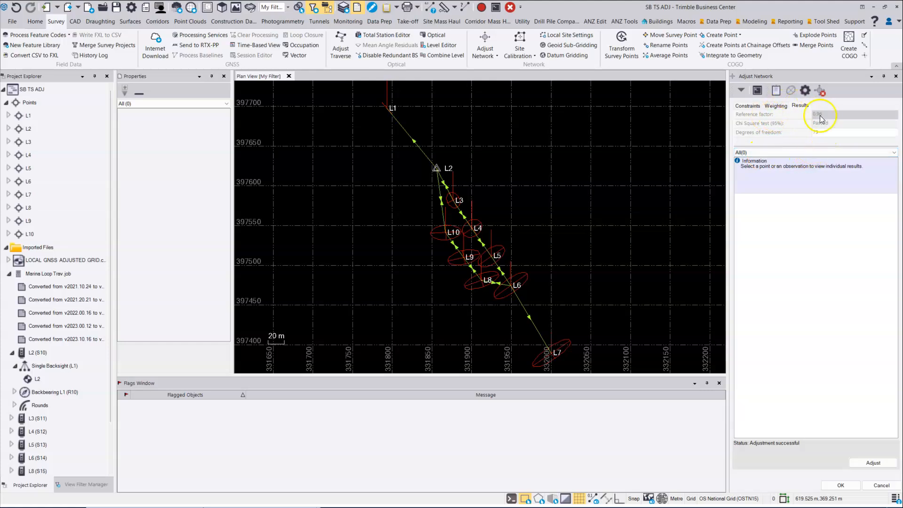
# - Check the weighting and the individual errors of points L1 to L10, and accept the network adjustment
pyautogui.click(750, 106)
pyautogui.click(776, 106)
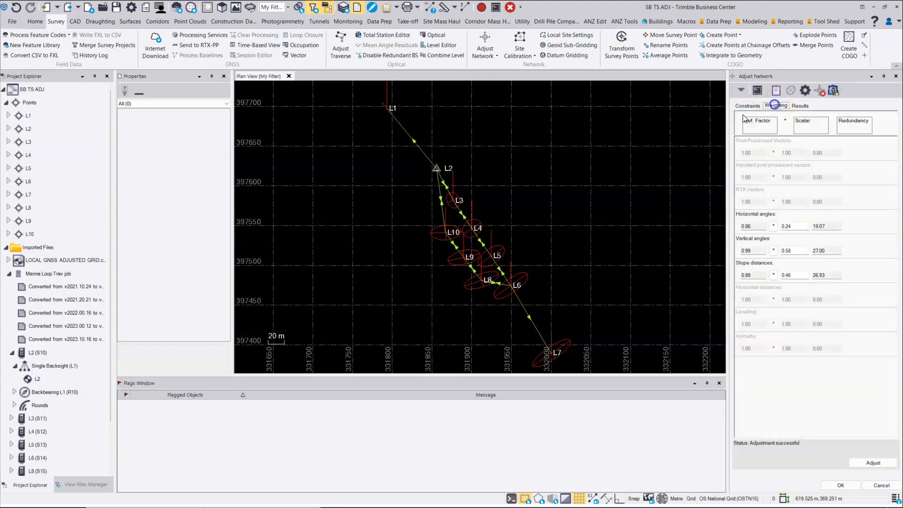
pyautogui.click(804, 106)
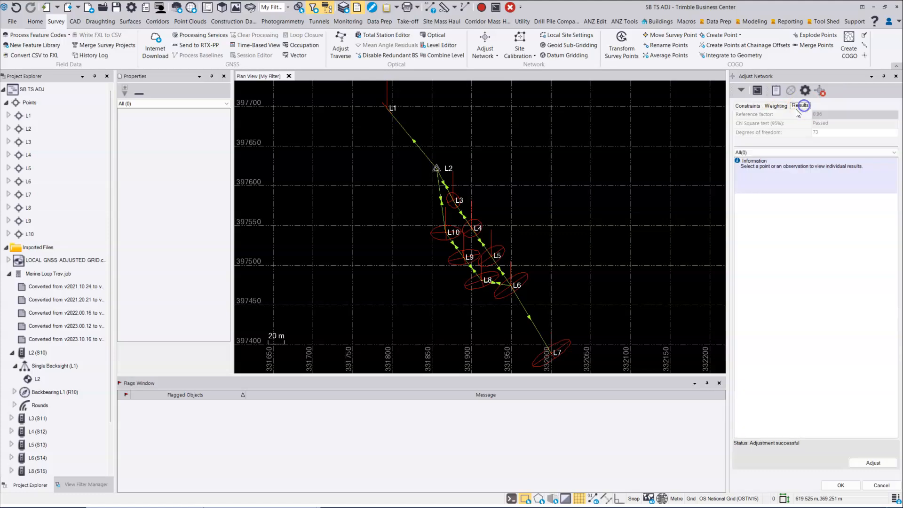
pyautogui.click(28, 115)
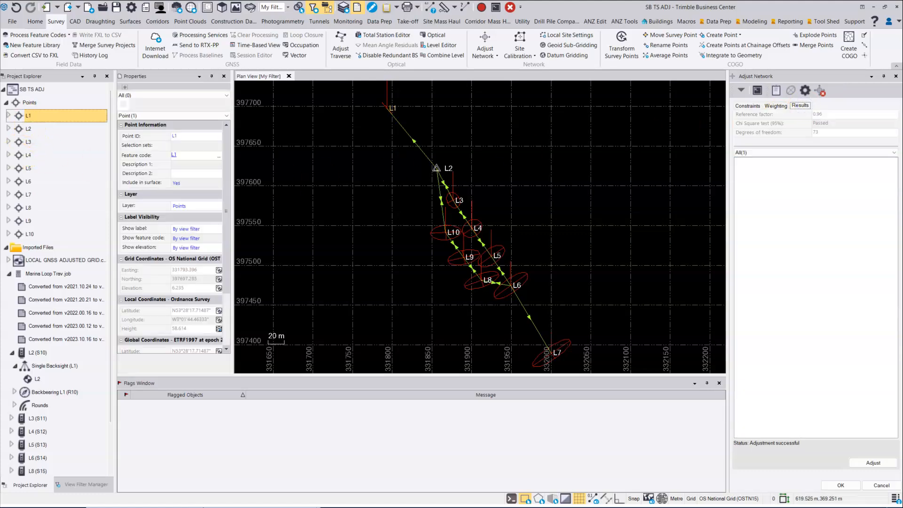
pyautogui.keyDown('shift'); pyautogui.click(41, 233); pyautogui.keyUp('shift')
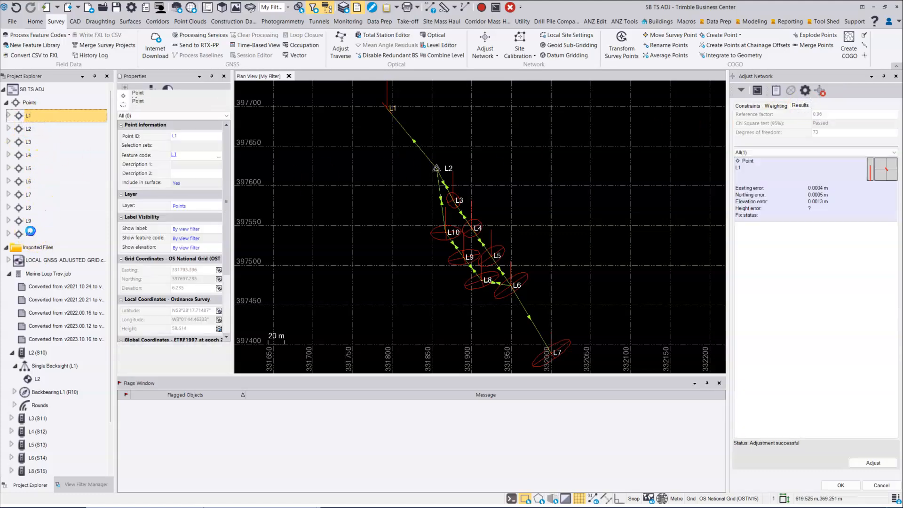
pyautogui.scroll(-5, 805, 207)
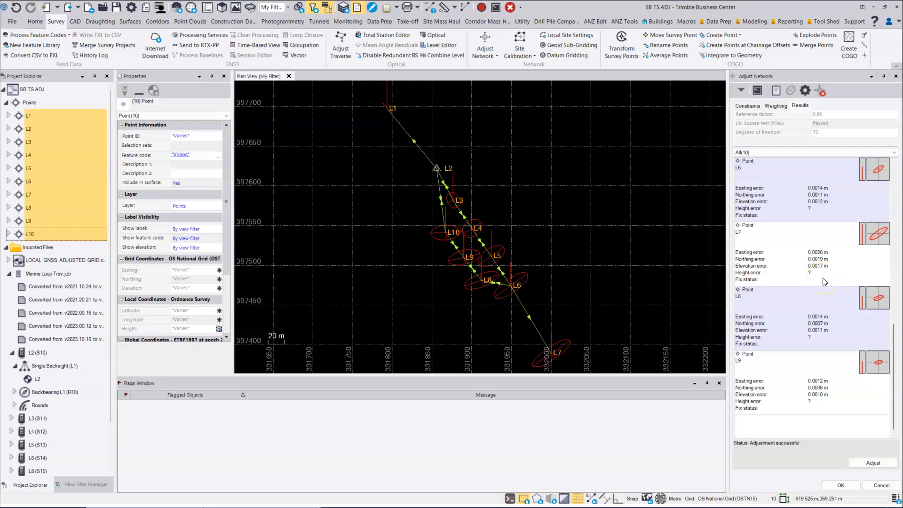
pyautogui.scroll(5, 823, 281)
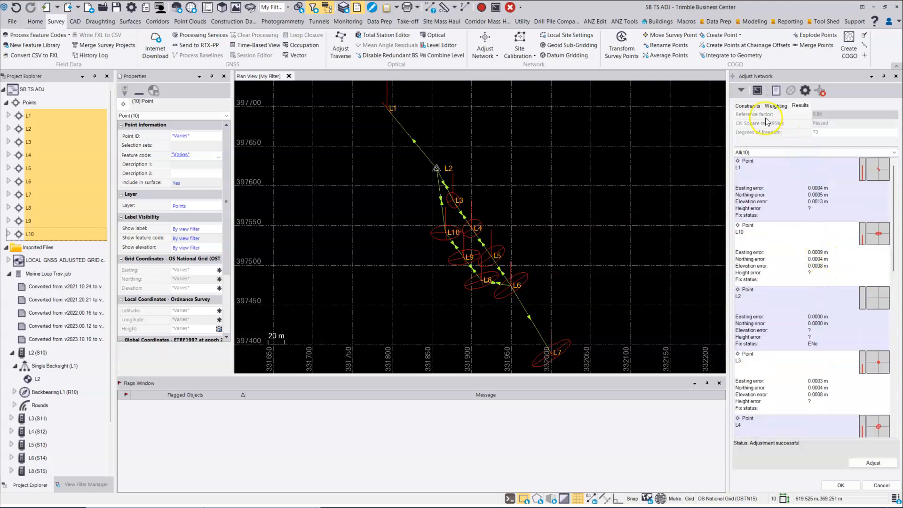
pyautogui.click(748, 106)
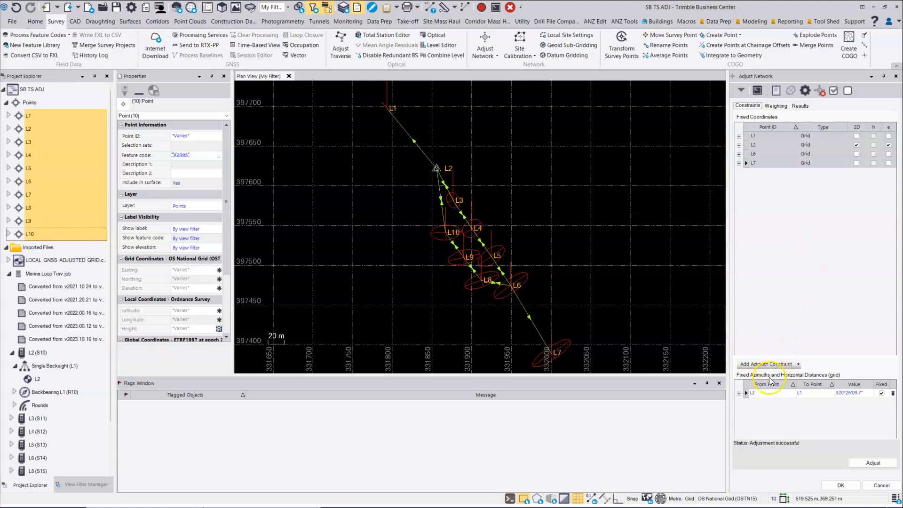
pyautogui.click(856, 486)
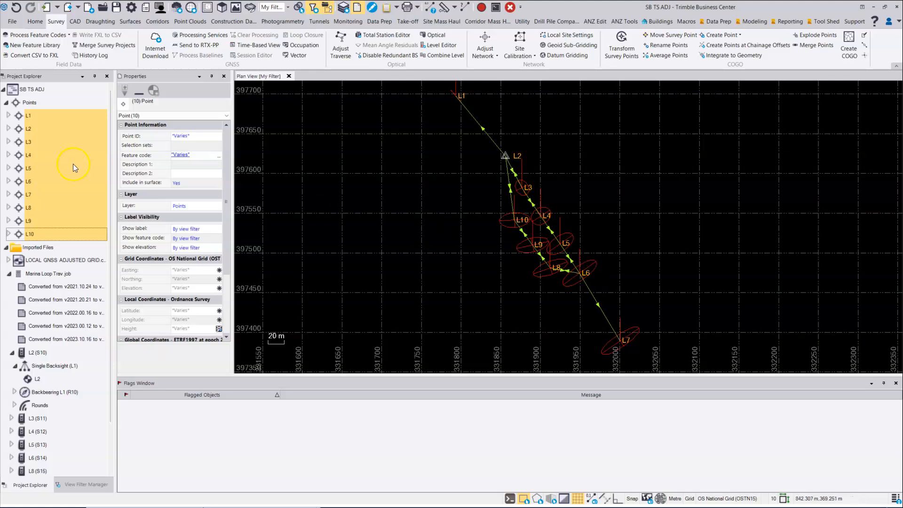
# - Generate a Point Derivation Report for point L6
pyautogui.click(41, 183)
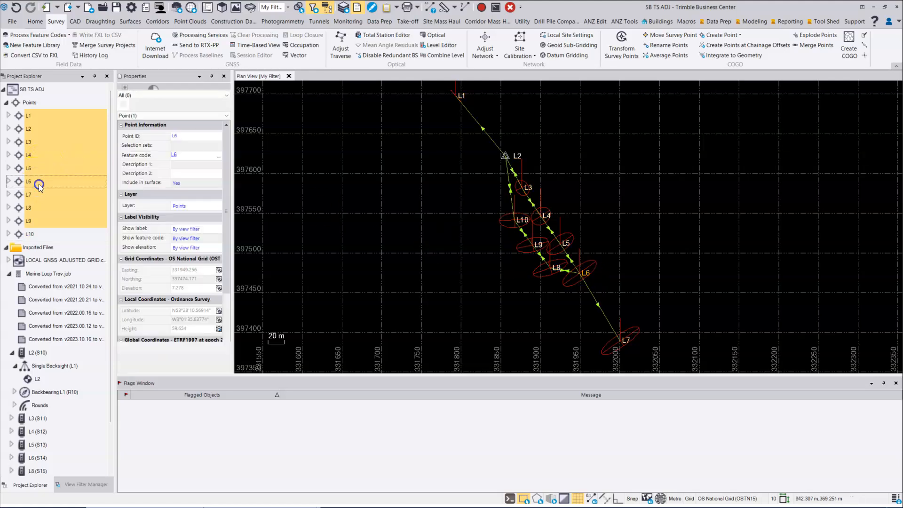
pyautogui.rightClick(46, 185)
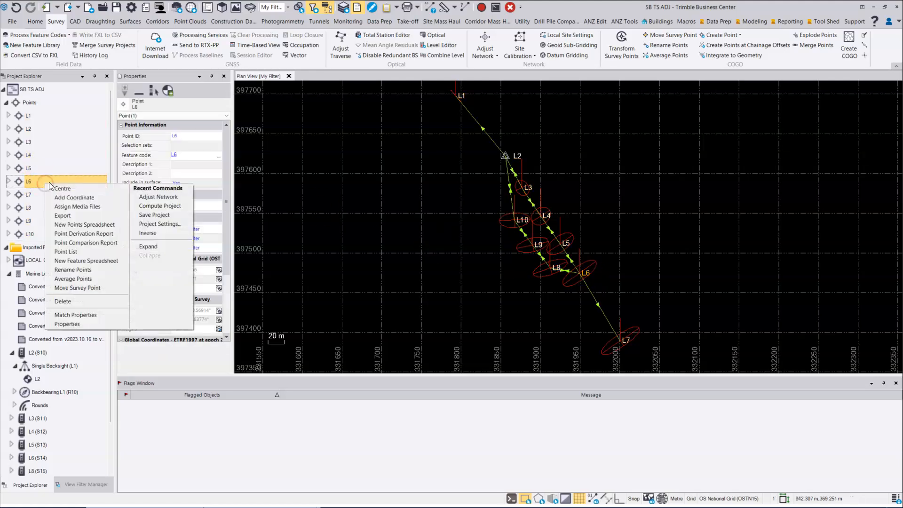
pyautogui.click(81, 236)
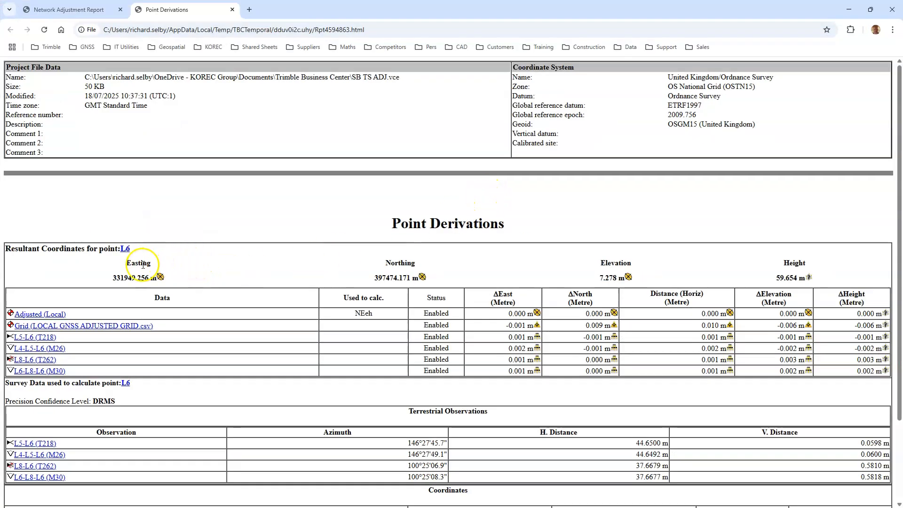
# - Examine L6's resultant easting, northing and elevation, and the deltas for its adjusted, GNSS grid and total station data
pyautogui.doubleClick(114, 276)
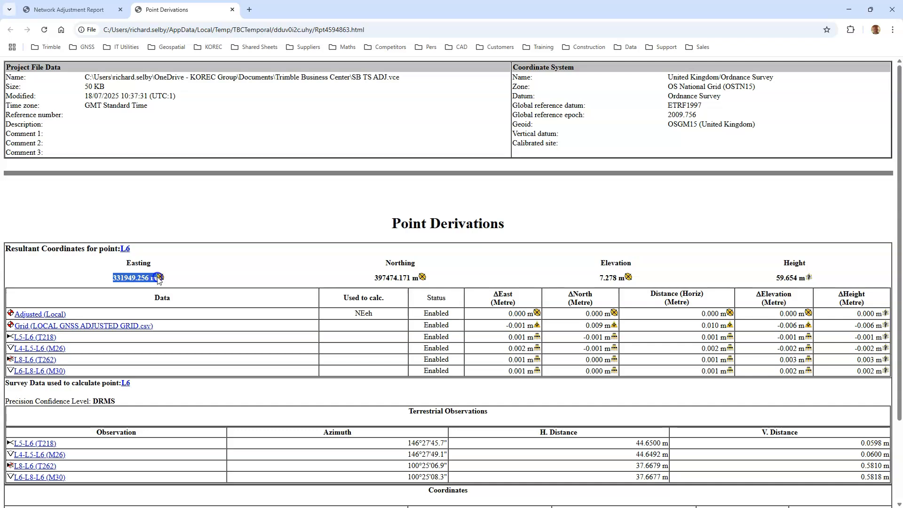
pyautogui.moveTo(375, 278); pyautogui.dragTo(399, 281)
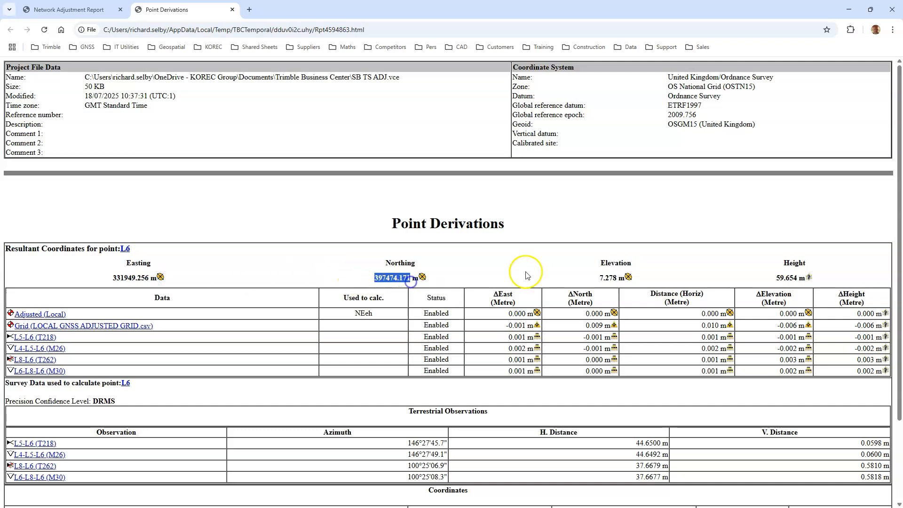
pyautogui.click(598, 278)
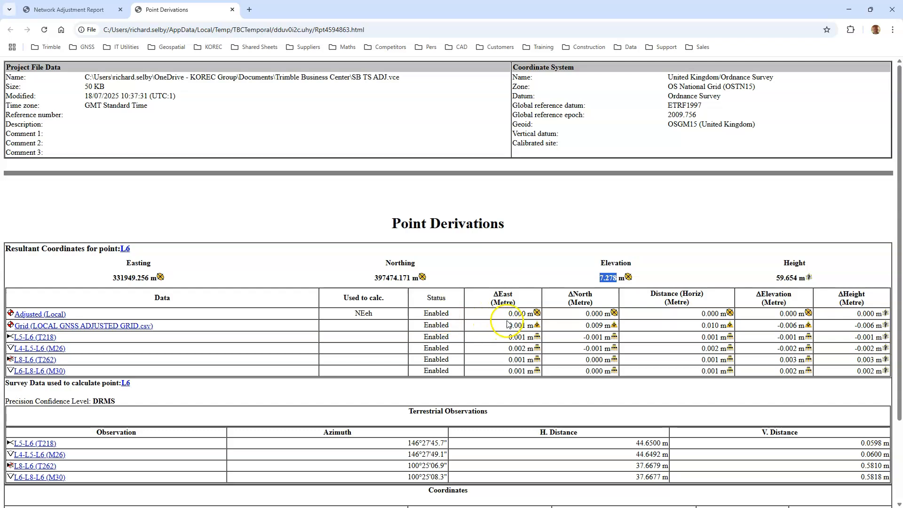
pyautogui.moveTo(508, 314); pyautogui.dragTo(602, 311)
pyautogui.moveTo(779, 314); pyautogui.dragTo(812, 313)
pyautogui.moveTo(113, 278); pyautogui.dragTo(155, 279)
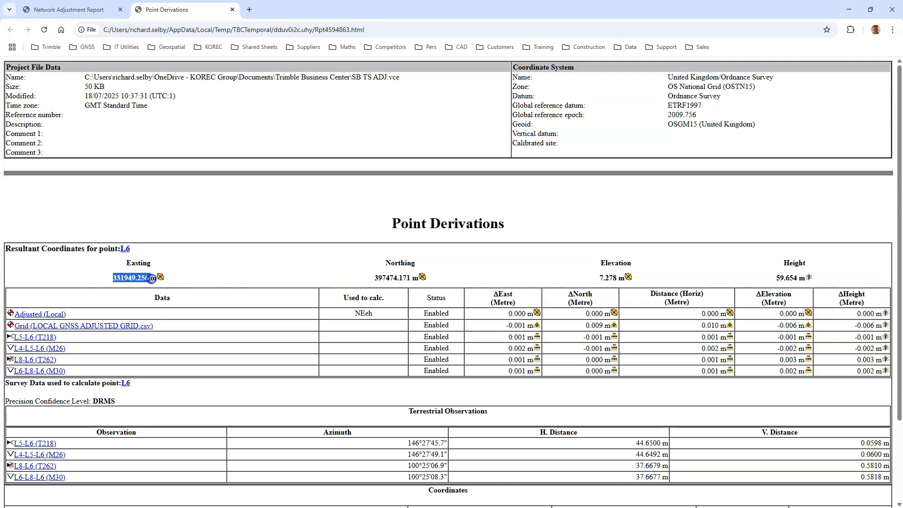
pyautogui.moveTo(378, 277); pyautogui.dragTo(415, 279)
pyautogui.moveTo(600, 277); pyautogui.dragTo(626, 278)
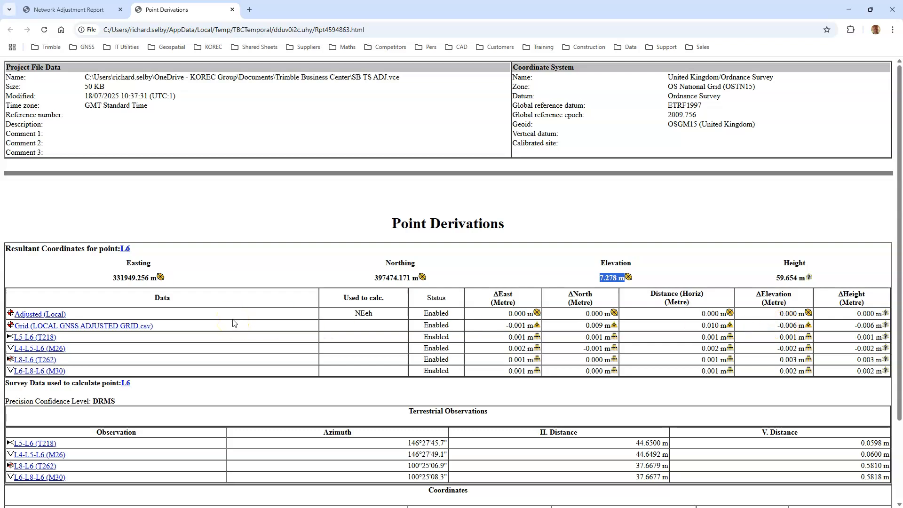
pyautogui.scroll(-2, 195, 303)
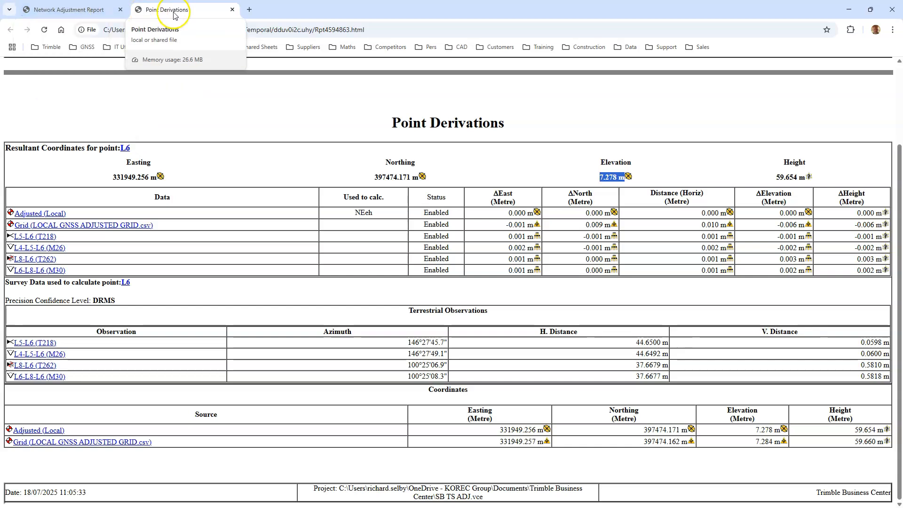
# - Go back to the Network Adjustment Report and review it up to the adjustment settings and statistics
pyautogui.click(76, 10)
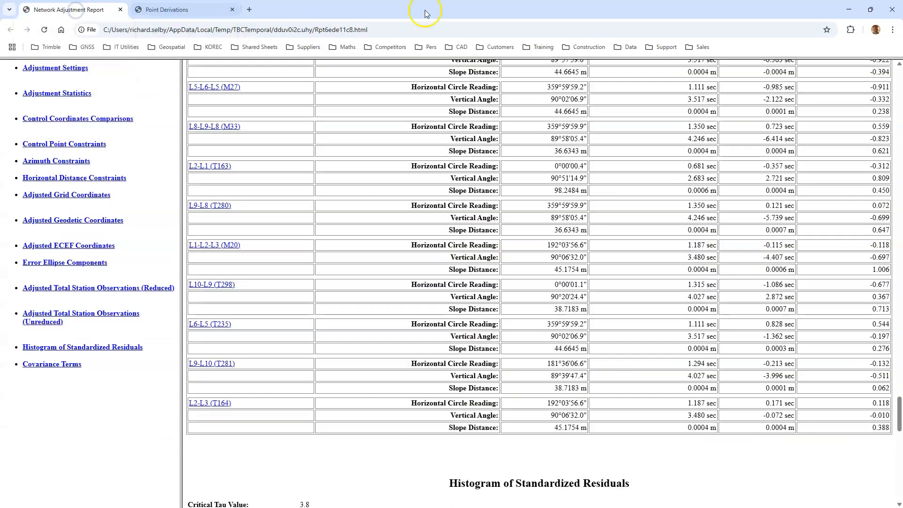
pyautogui.scroll(5, 558, 183)
pyautogui.scroll(15, 559, 184)
pyautogui.scroll(20, 556, 184)
pyautogui.scroll(10, 560, 178)
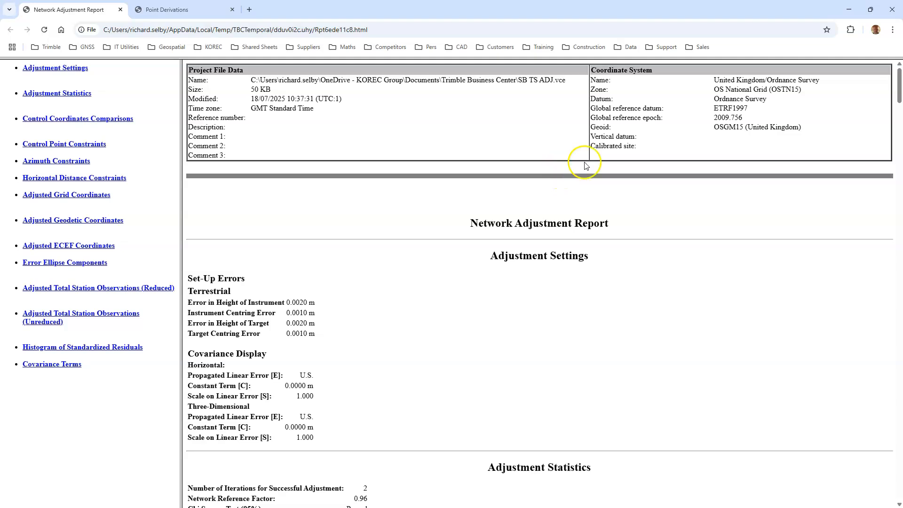
pyautogui.click(852, 12)
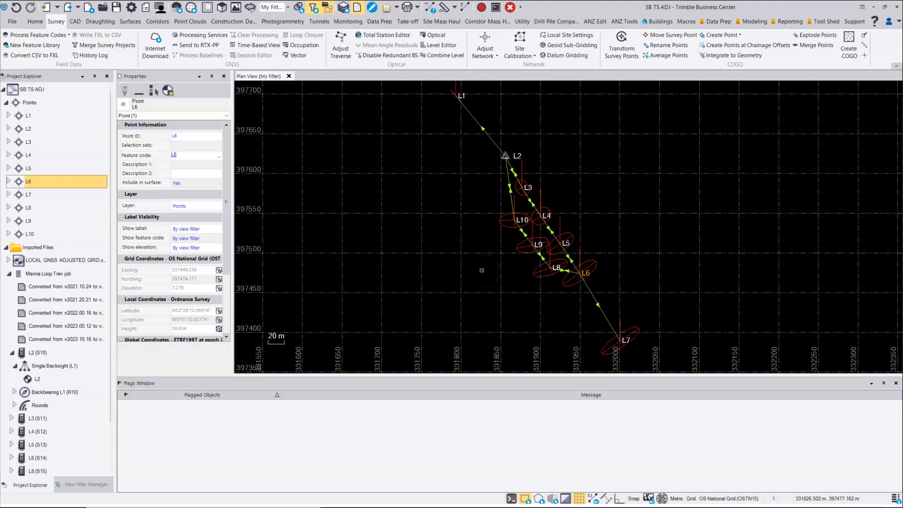
# - Reopen the network adjustment and change the end point of the L2 azimuth constraint to L7
pyautogui.click(487, 261)
pyautogui.click(486, 38)
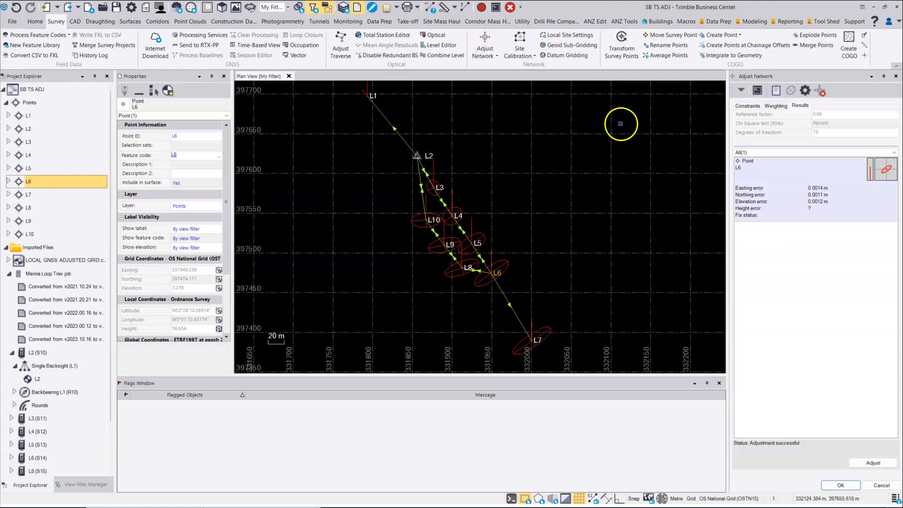
pyautogui.click(751, 105)
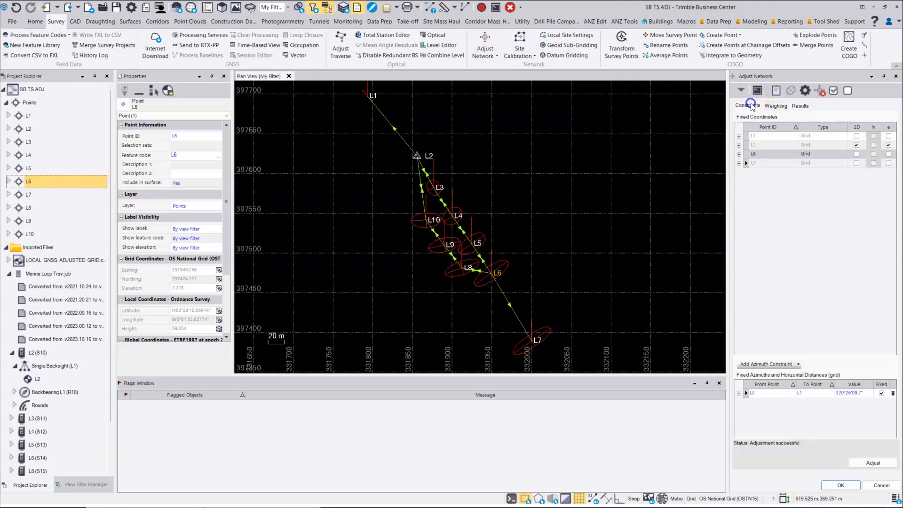
pyautogui.click(890, 395)
pyautogui.click(771, 395)
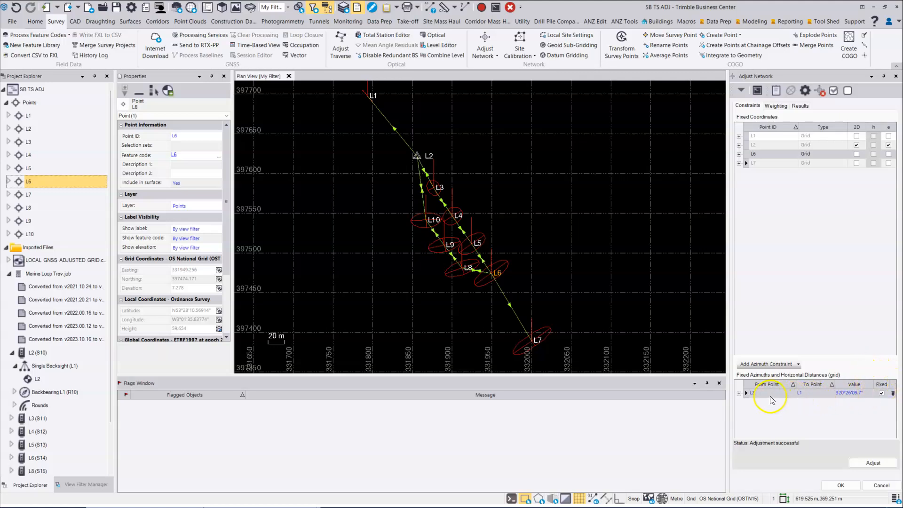
pyautogui.click(809, 392)
pyautogui.click(824, 405)
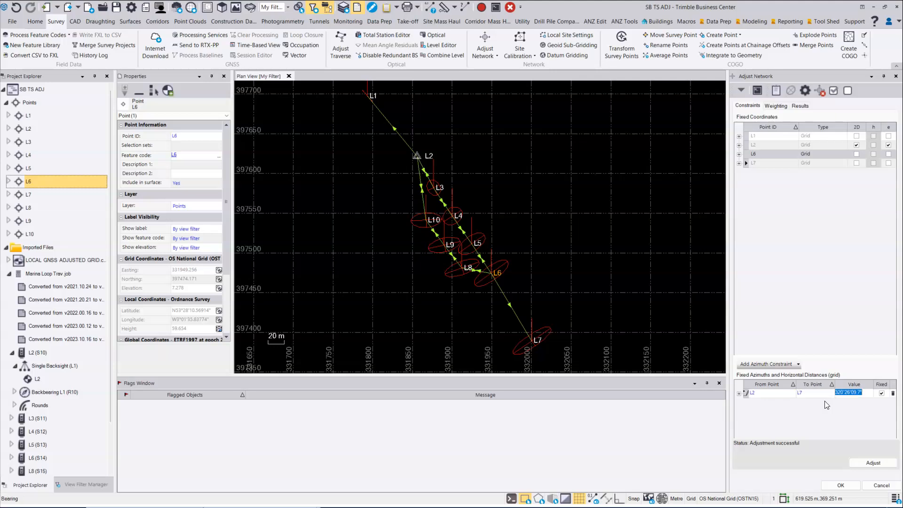
# - Delete the existing azimuth constraint and add a new fixed one from L2 to L7, keeping its computed azimuth
pyautogui.click(893, 395)
pyautogui.click(764, 364)
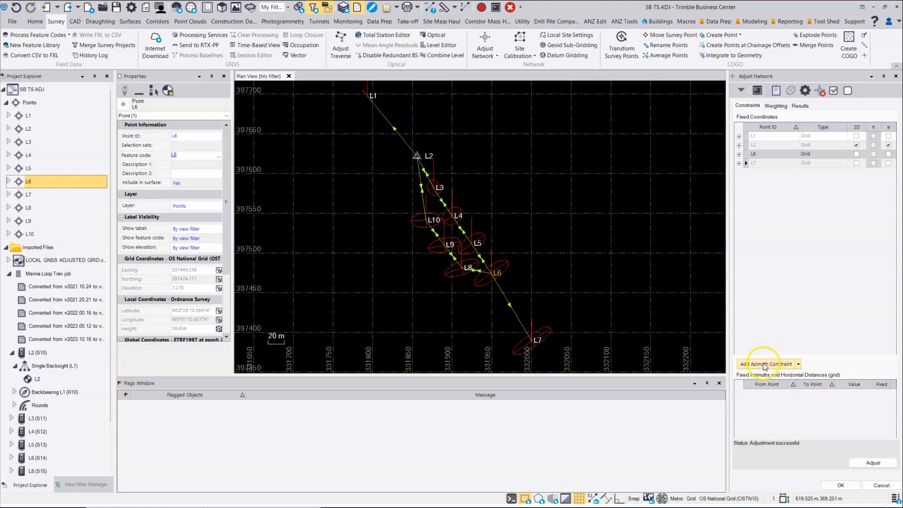
pyautogui.click(776, 408)
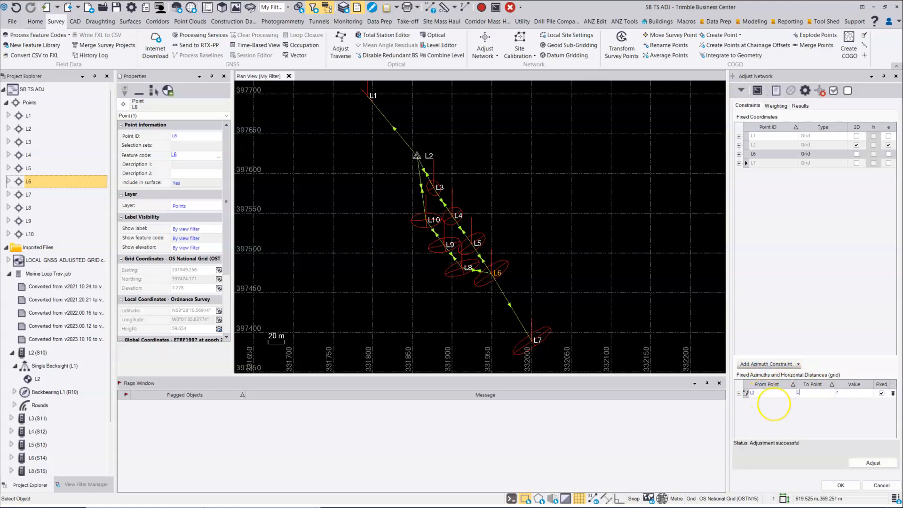
pyautogui.press('Tab')
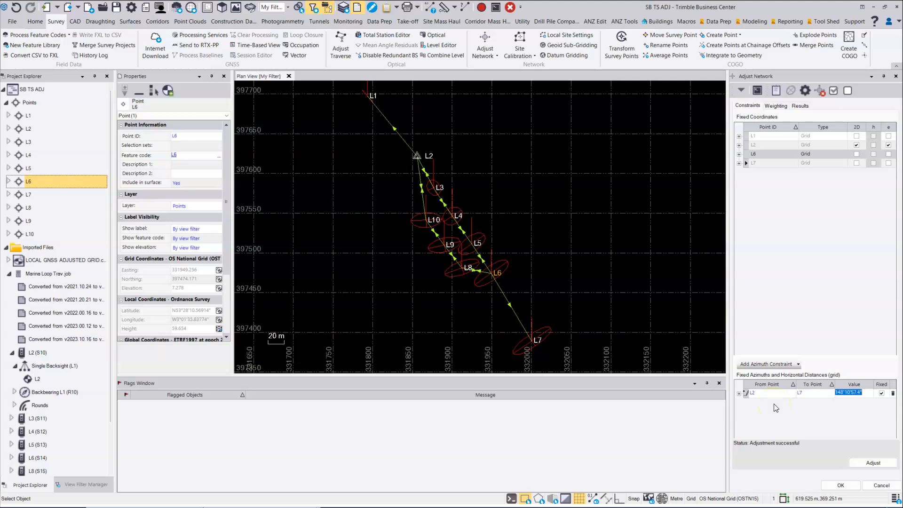
# - Rerun the network adjustment with the new L2 to L7 azimuth constraint and check the error ellipses across the traverse
pyautogui.click(874, 463)
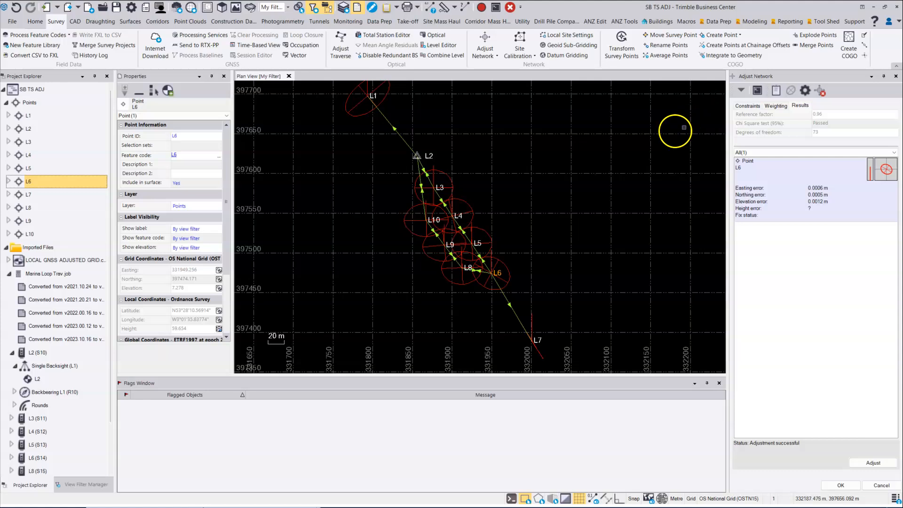
pyautogui.scroll(-1, 563, 199)
pyautogui.scroll(-1, 563, 199)
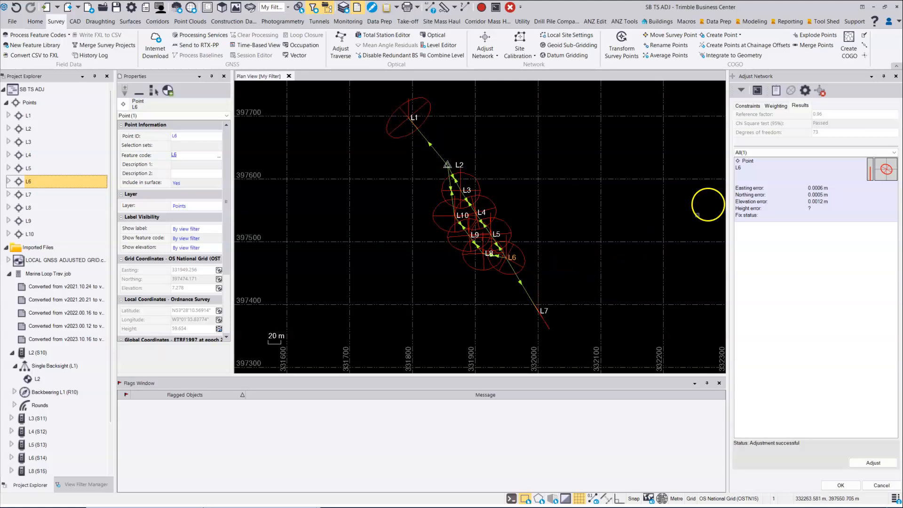
# - Generate a new Network Adjustment Report and review its control comparisons, constraints, adjusted grid coordinates, error ellipse components and reduced total station observations
pyautogui.click(776, 91)
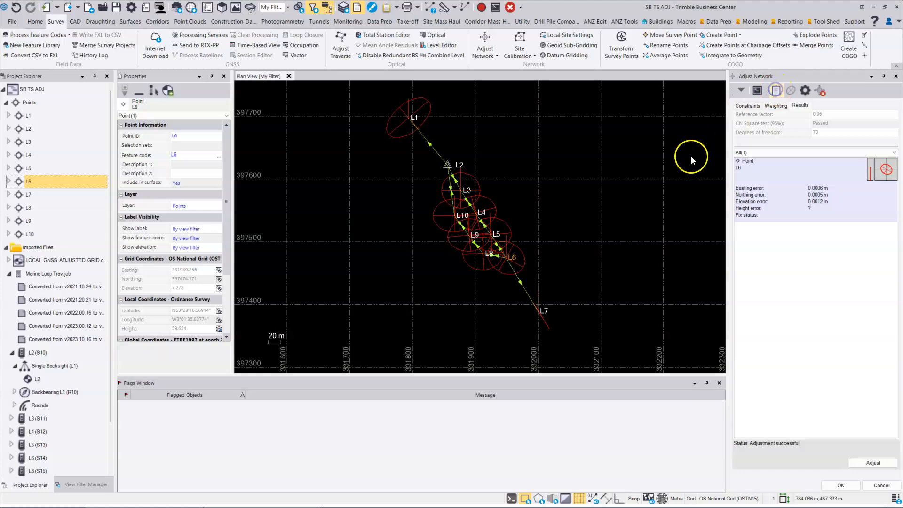
pyautogui.scroll(-7, 372, 292)
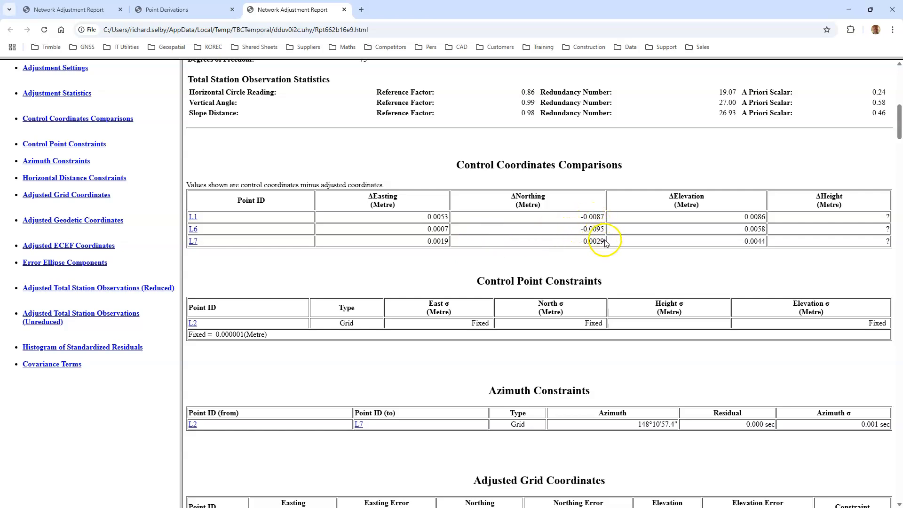
pyautogui.scroll(-1, 606, 246)
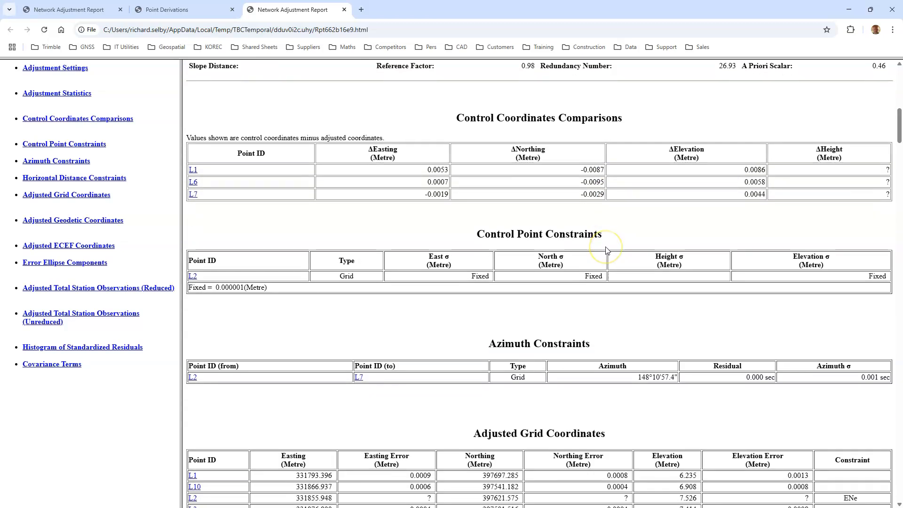
pyautogui.scroll(-4, 606, 250)
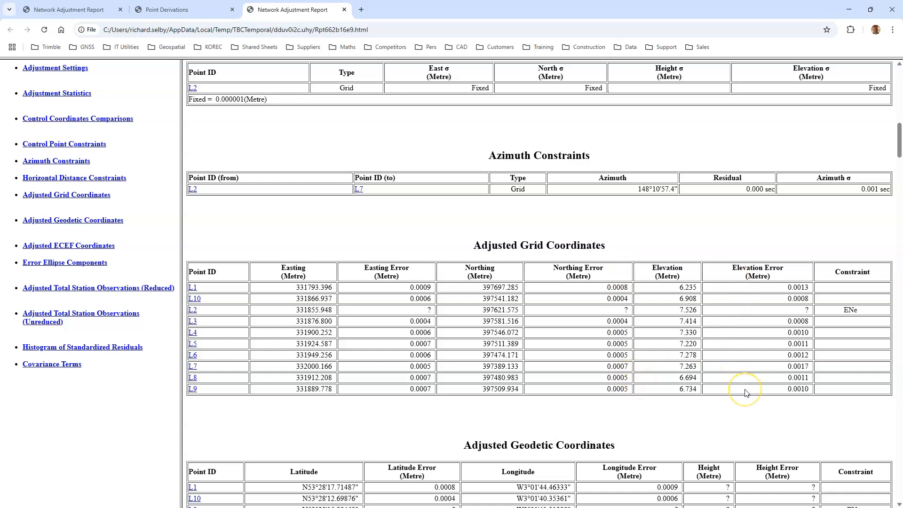
pyautogui.scroll(-4, 570, 422)
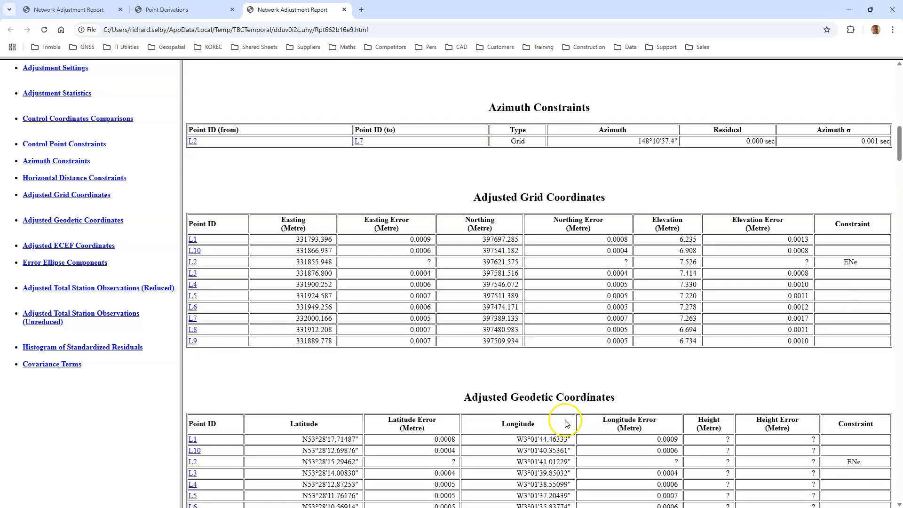
pyautogui.scroll(-10, 567, 423)
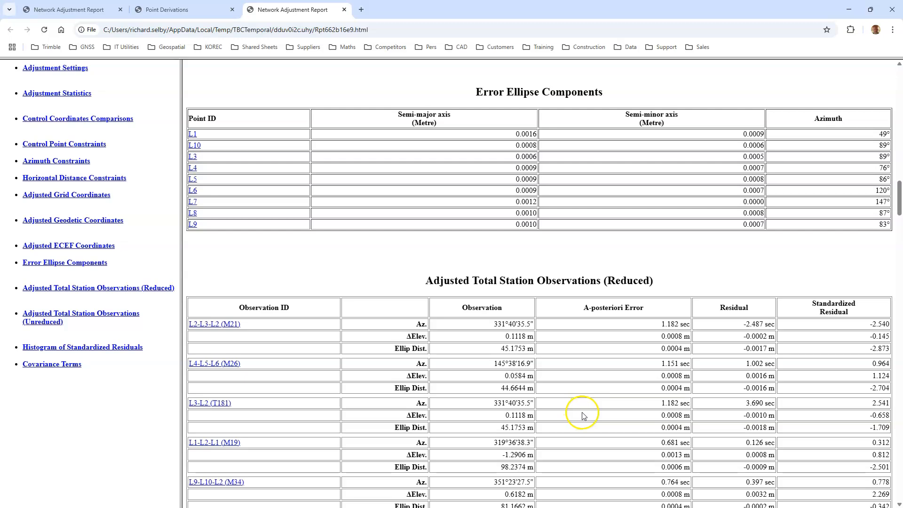
pyautogui.scroll(-4, 597, 414)
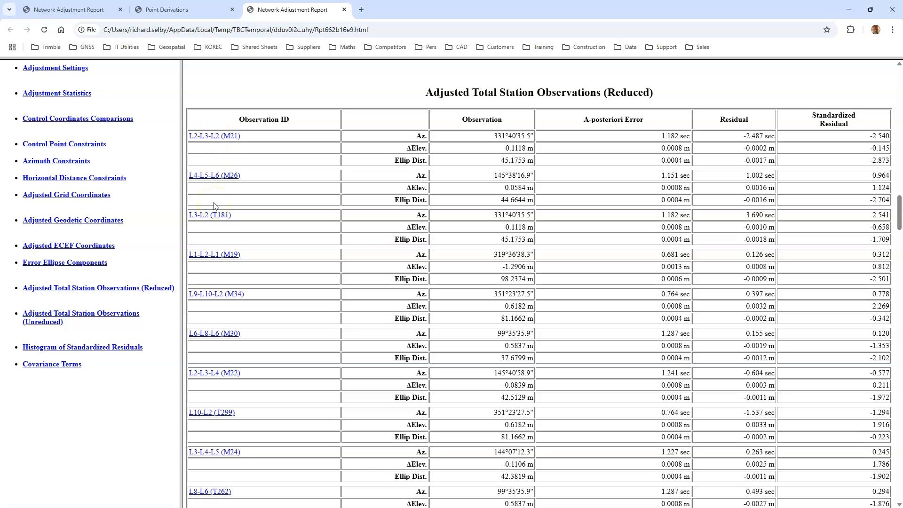
# - Return to Trimble Business Center and accept the network adjustment
pyautogui.click(849, 9)
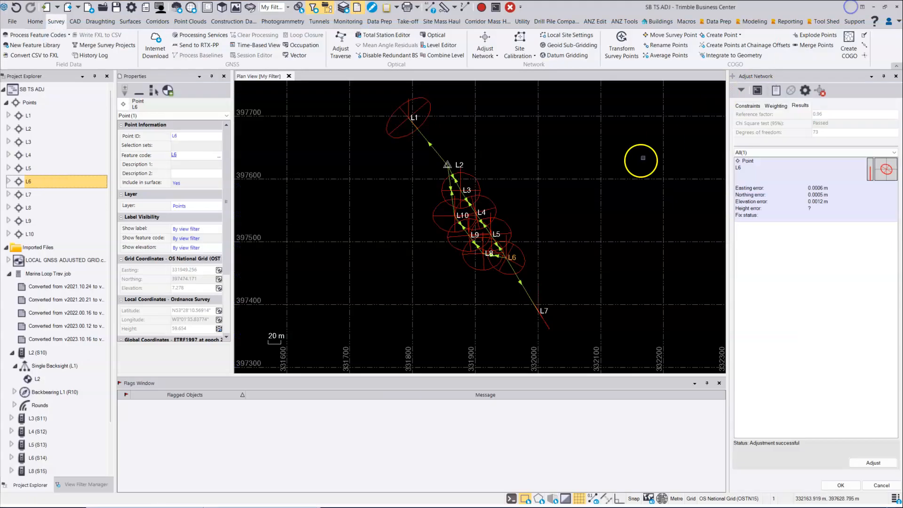
pyautogui.click(842, 485)
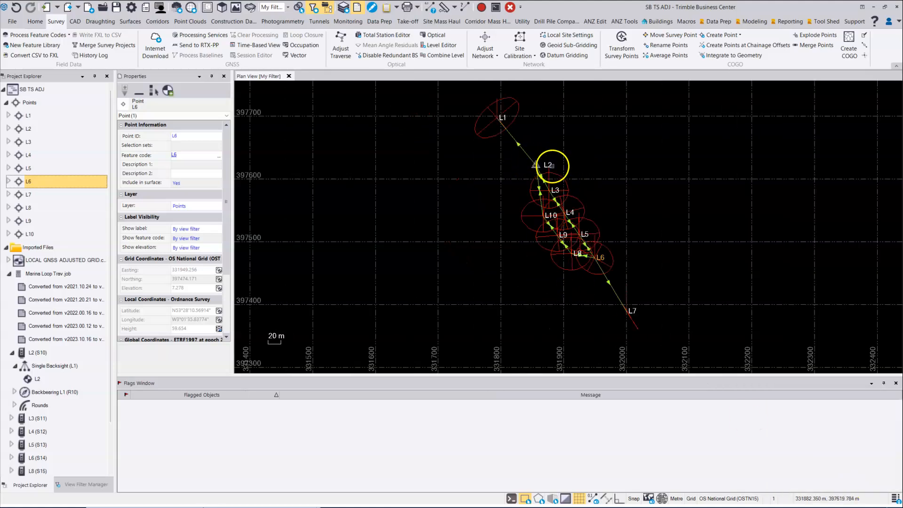